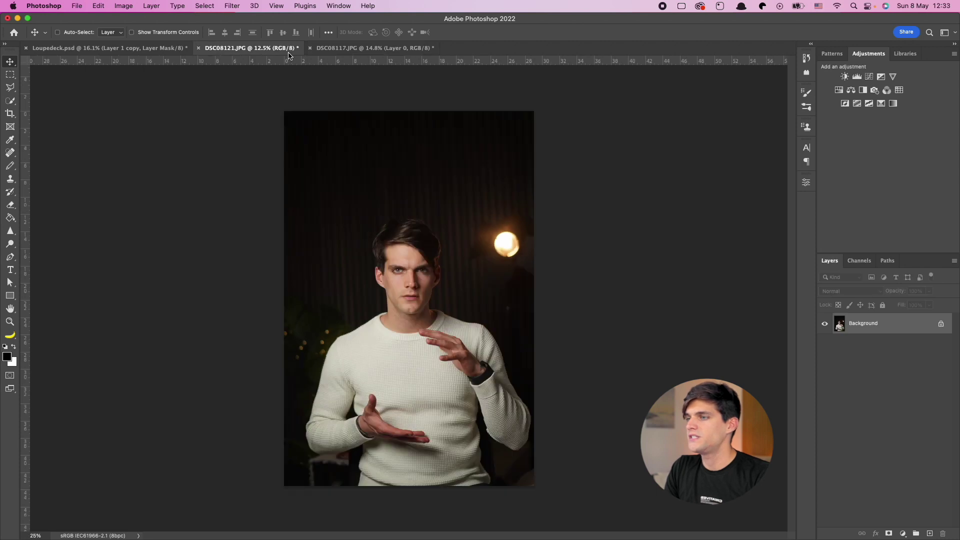
Step: Copy all of DSC08117's dangling-Loupedeck photo and paste it into DSC08121 as Layer 1
left_click(351, 49)
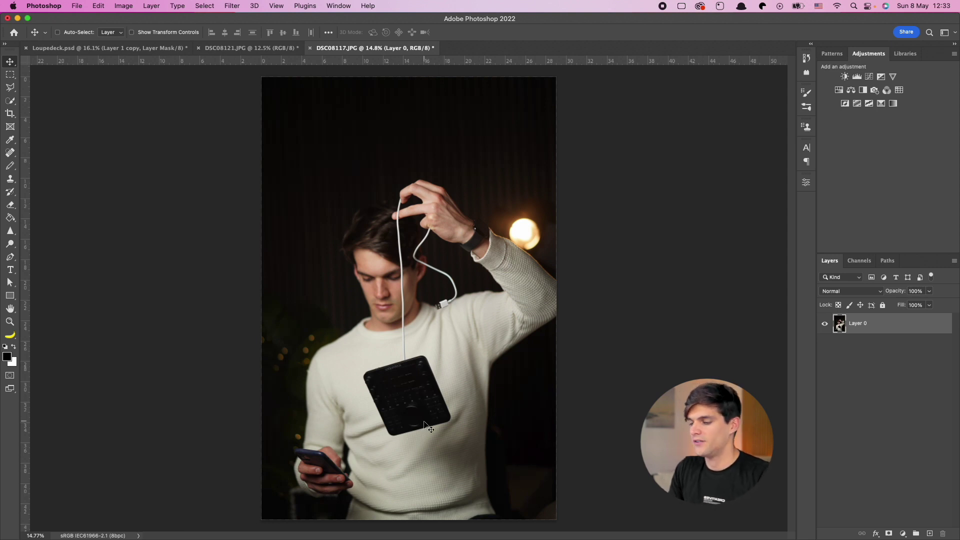
key("super")
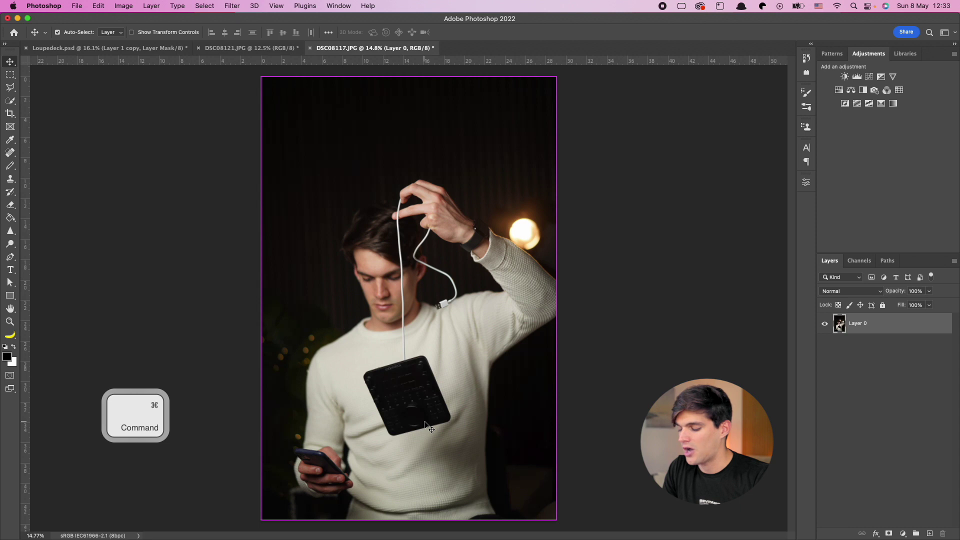
key("super+a")
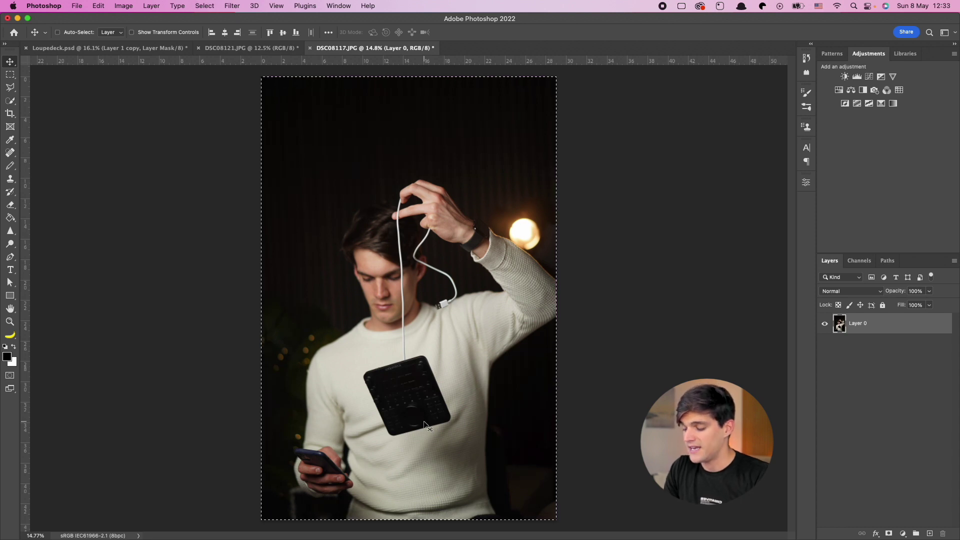
key("super+c")
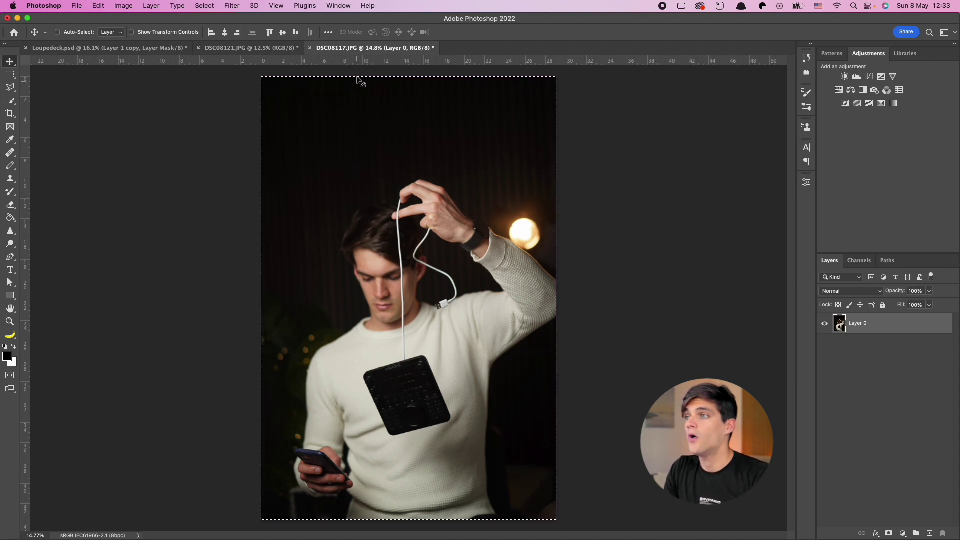
left_click(272, 48)
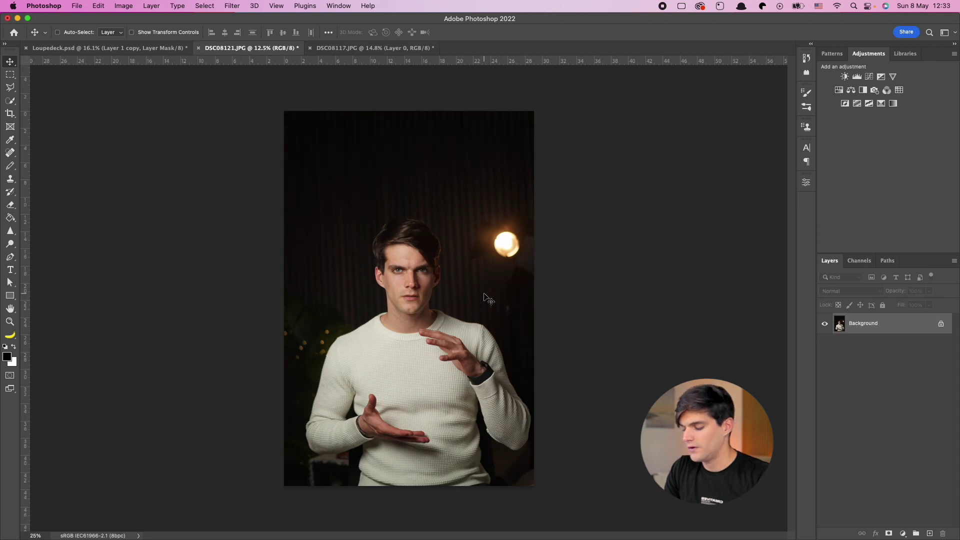
key("super+v")
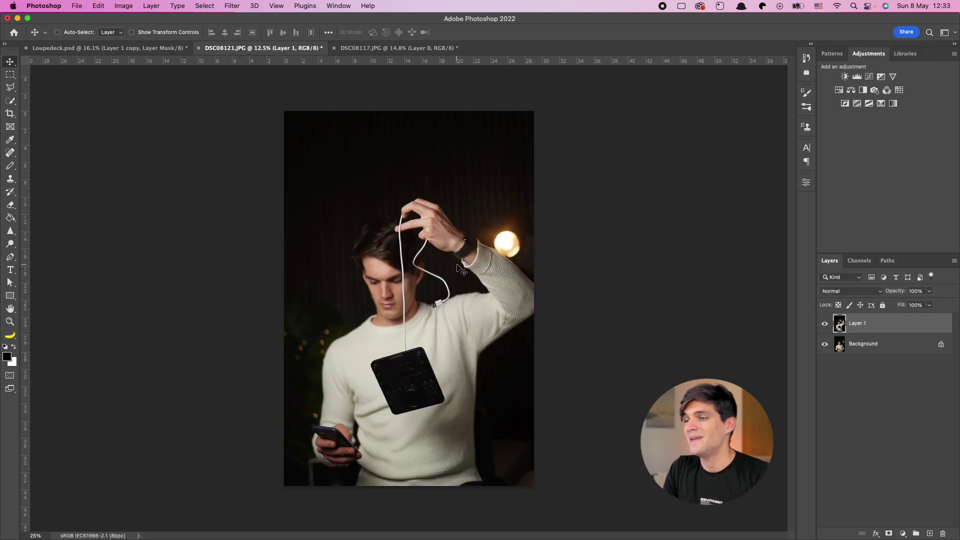
scroll(462, 277, "up", 5)
scroll(461, 277, "down", 1)
scroll(461, 278, "down", 3)
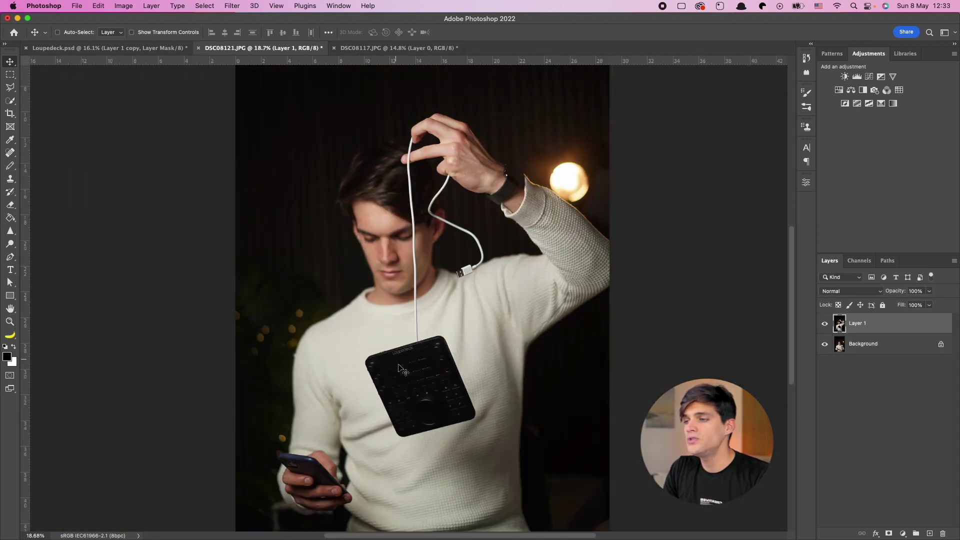
scroll(402, 369, "up", 3)
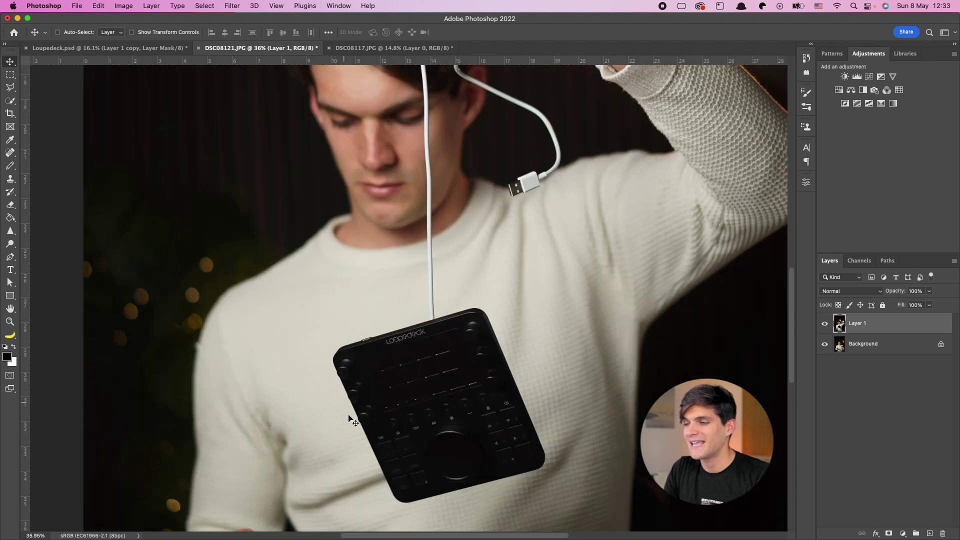
scroll(543, 469, "down", 2)
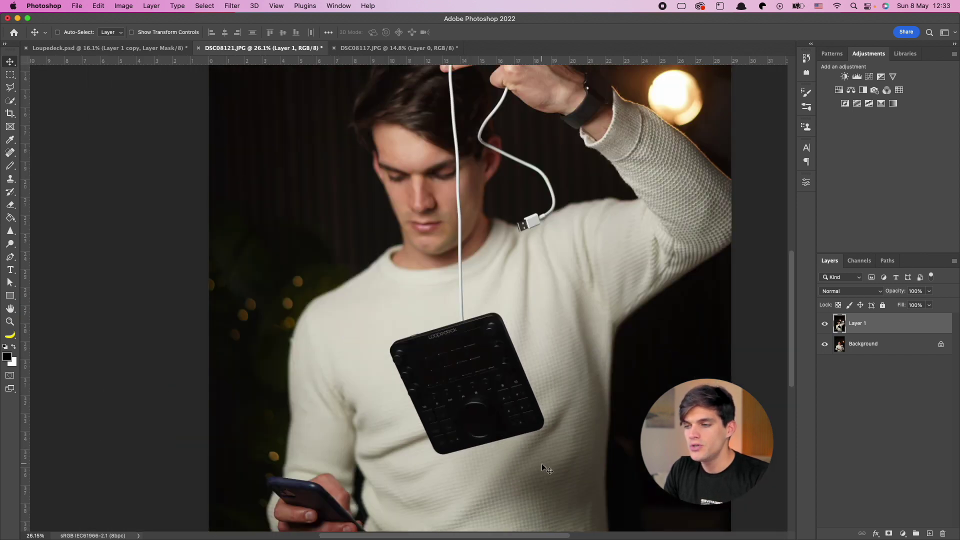
Step: Loop around the dangling Loupedeck with the Object Selection Tool in Lasso mode
left_click(11, 99)
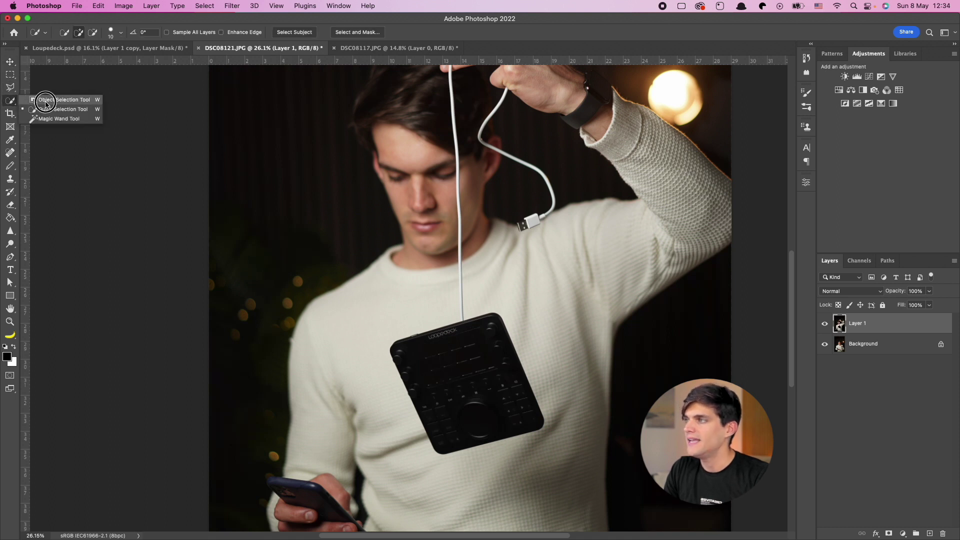
left_click(52, 100)
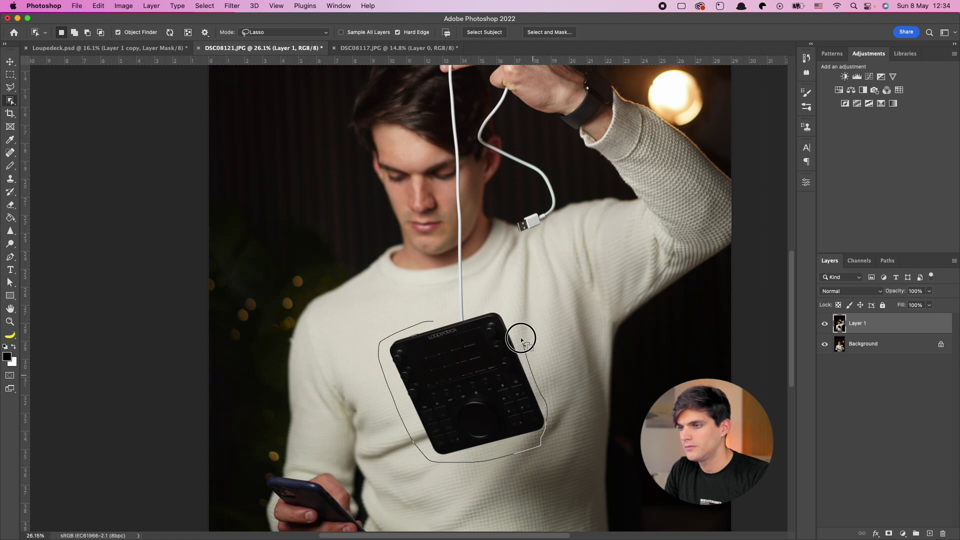
left_click_drag(434, 329, 434, 326)
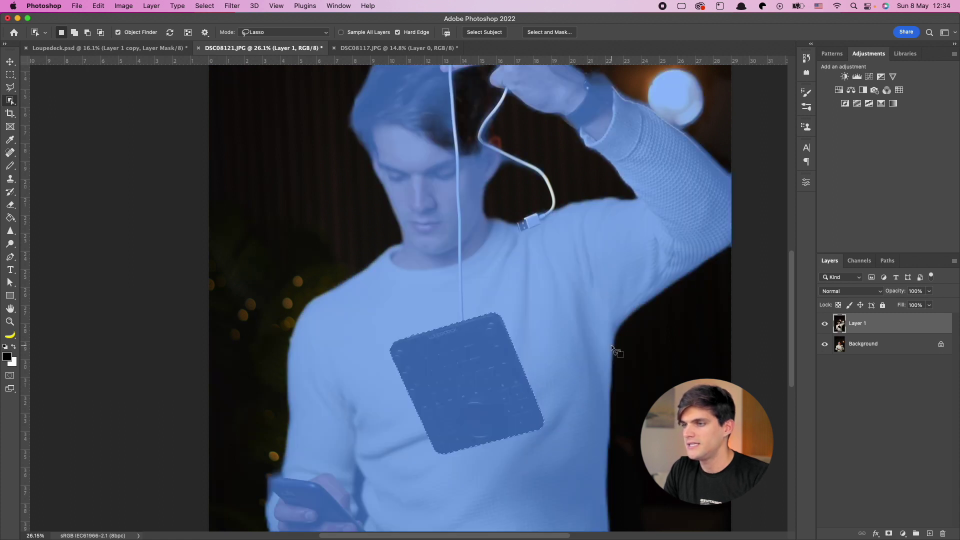
scroll(552, 381, "up", 5)
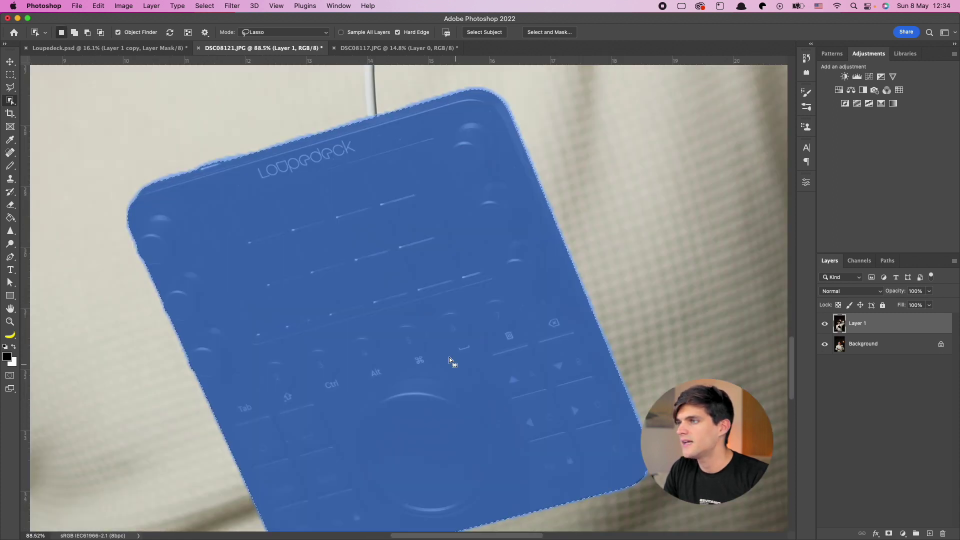
scroll(407, 269, "up", 5)
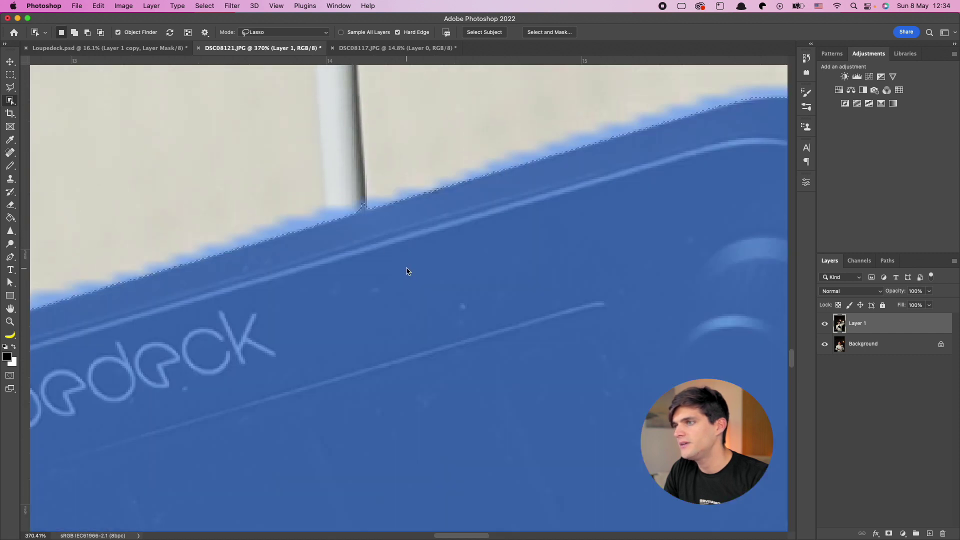
scroll(407, 271, "up", 3)
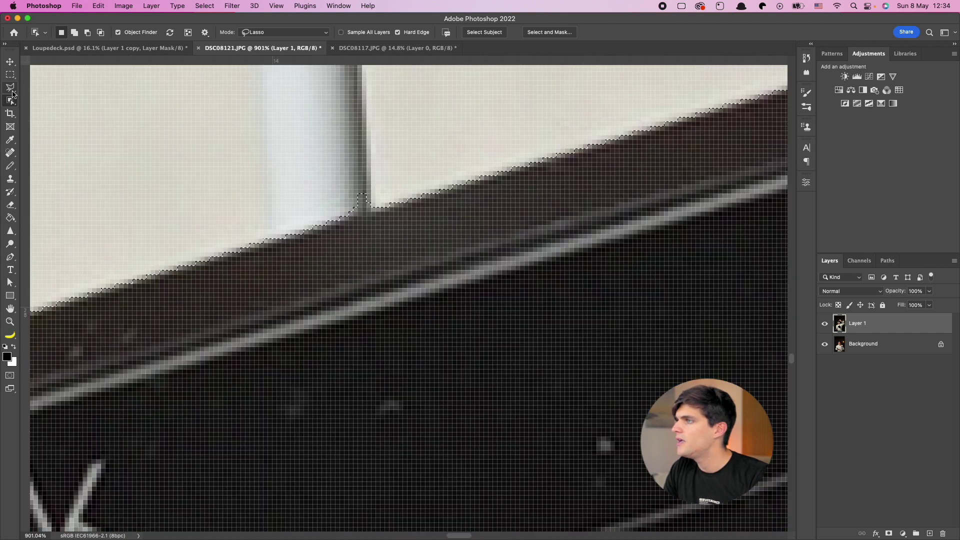
Step: Subtract the cable from the selection with the Polygonal Lasso, then mask Layer 1
left_click(11, 87)
left_click(49, 99)
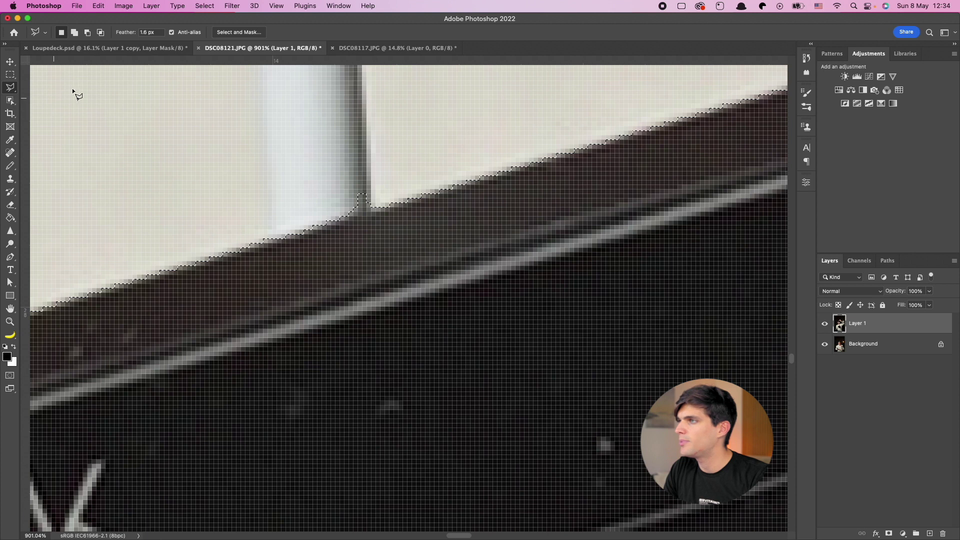
key("alt")
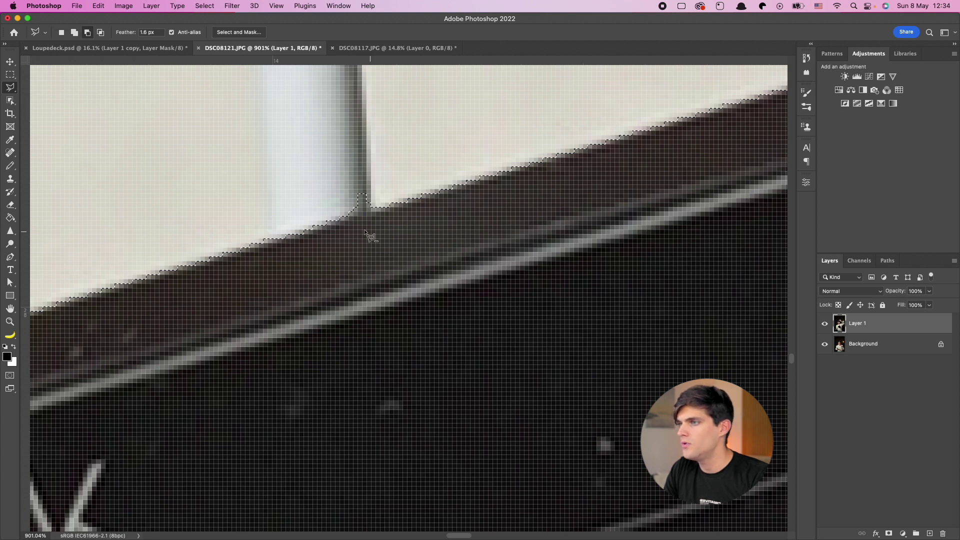
left_click(340, 222)
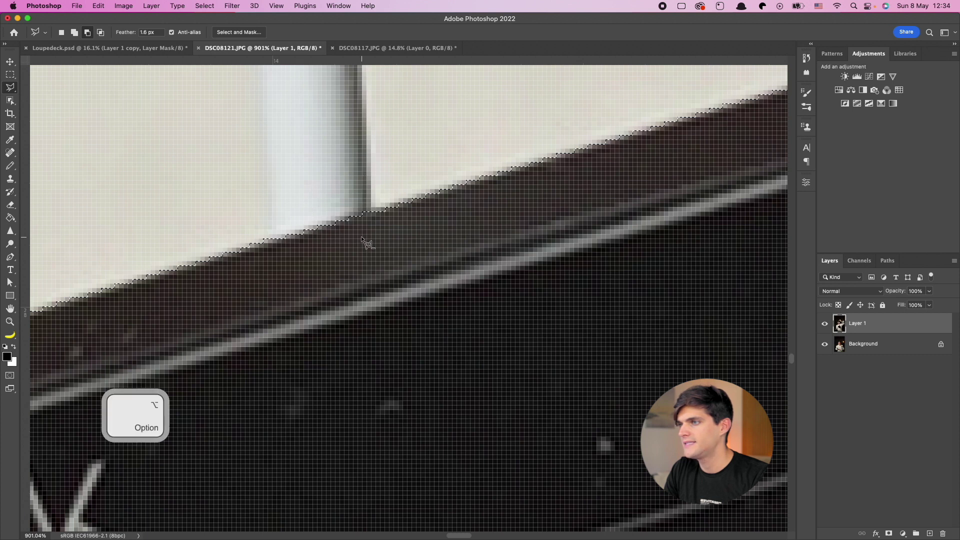
scroll(364, 240, "down", 5)
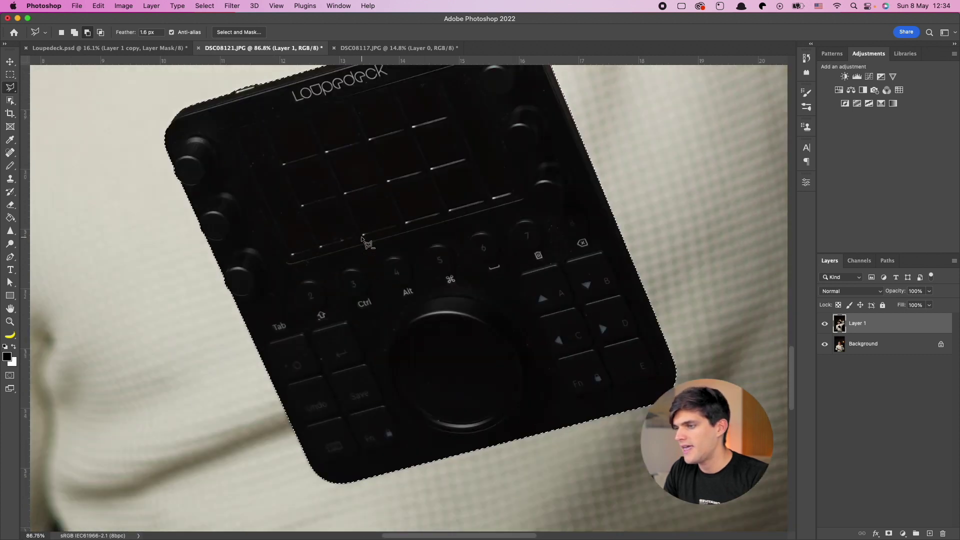
scroll(364, 240, "up", 2)
scroll(548, 277, "up", 2)
scroll(548, 278, "up", 2)
scroll(548, 277, "up", 2)
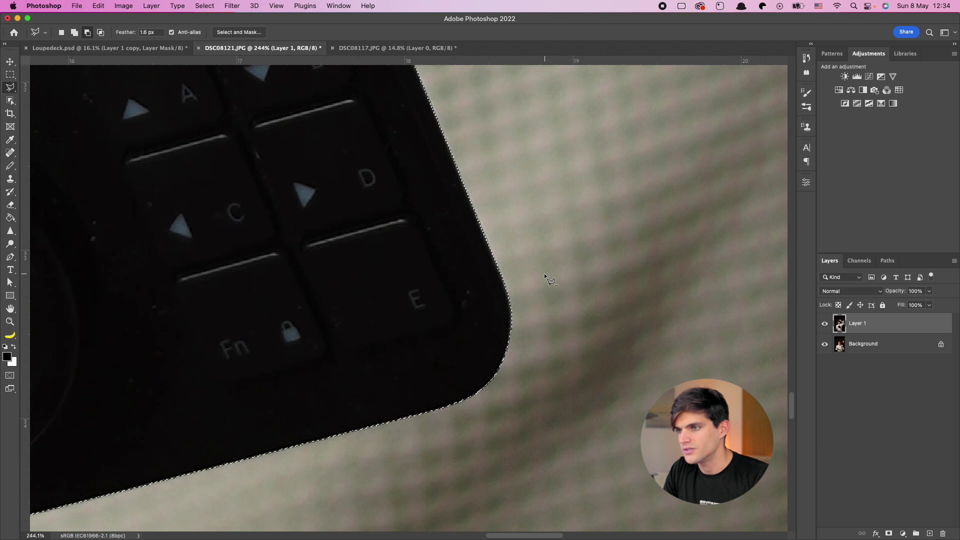
scroll(546, 279, "up", 3)
scroll(546, 280, "left", 3)
scroll(546, 279, "up", 2)
scroll(545, 280, "up", 3)
scroll(546, 279, "up", 3)
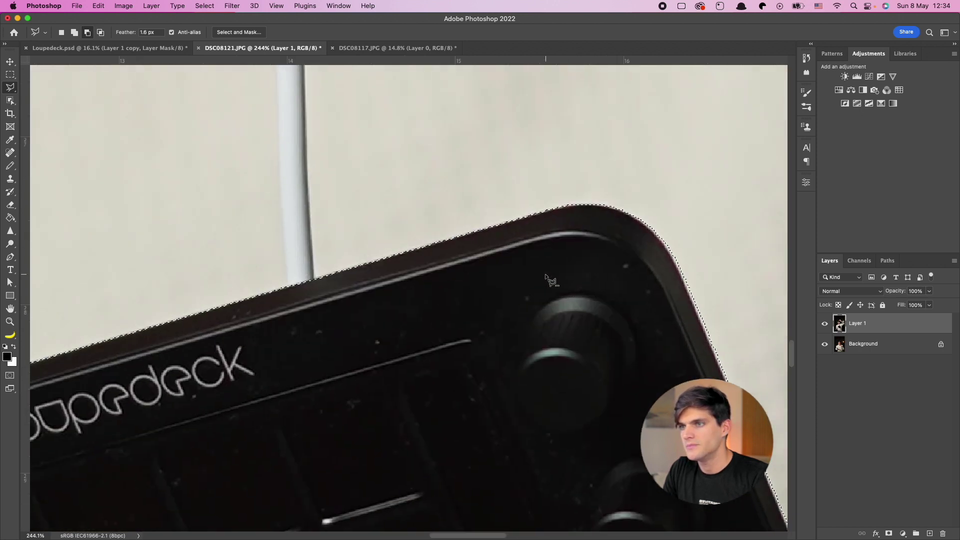
scroll(550, 280, "left", 2)
scroll(550, 279, "left", 5)
scroll(550, 279, "down", 2)
scroll(549, 279, "down", 1)
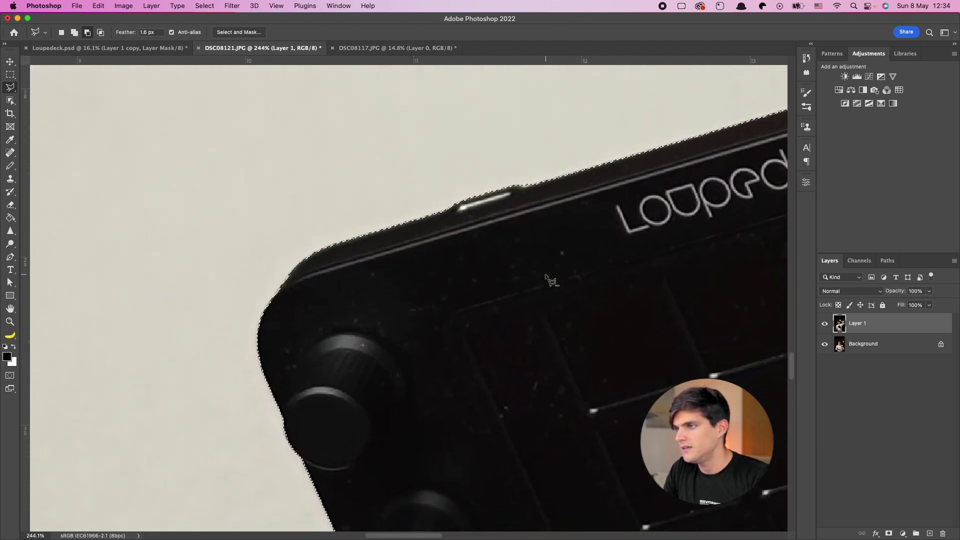
scroll(550, 280, "down", 1)
scroll(548, 279, "down", 5)
scroll(550, 276, "down", 2)
scroll(551, 276, "down", 1, "alt")
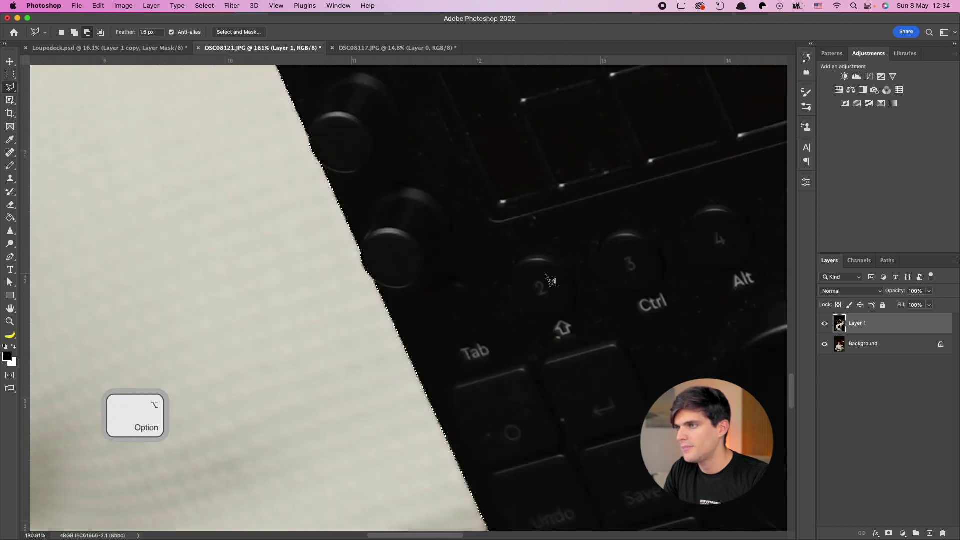
scroll(536, 395, "down", 4, "alt")
scroll(536, 396, "down", 1, "alt")
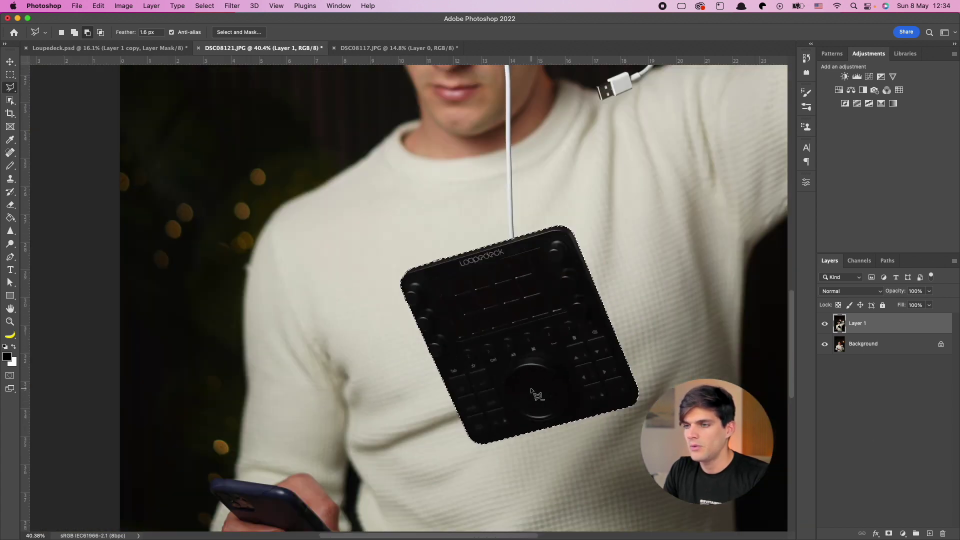
left_click(888, 533)
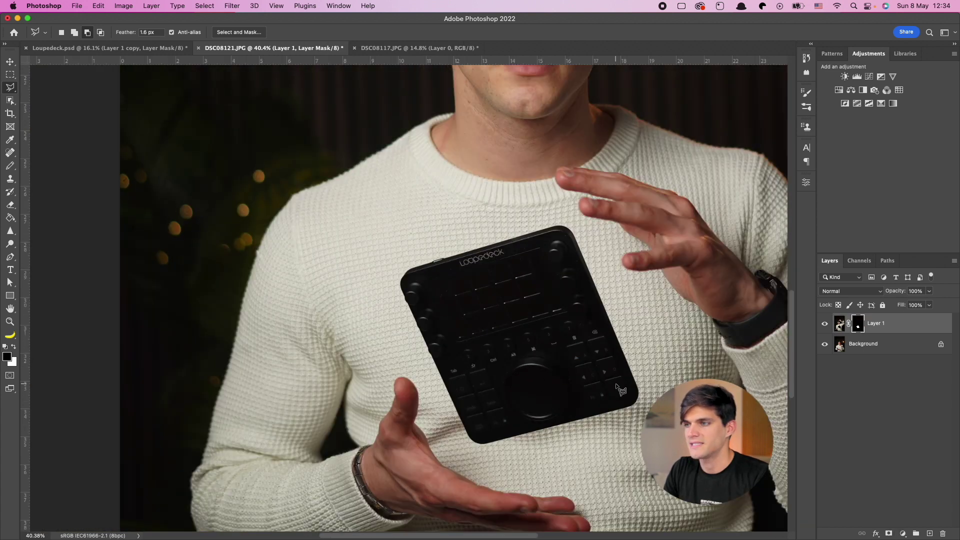
scroll(621, 389, "down", 1, "alt")
scroll(582, 292, "down", 1, "alt")
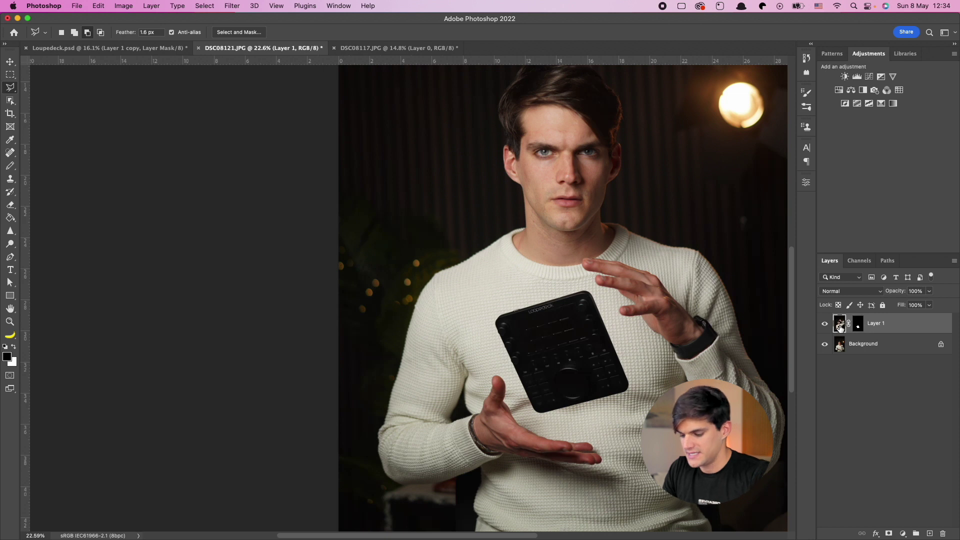
Step: Duplicate the masked layer as Layer 1 copy and delete that copy's mask
key("super+j")
right_click(857, 329)
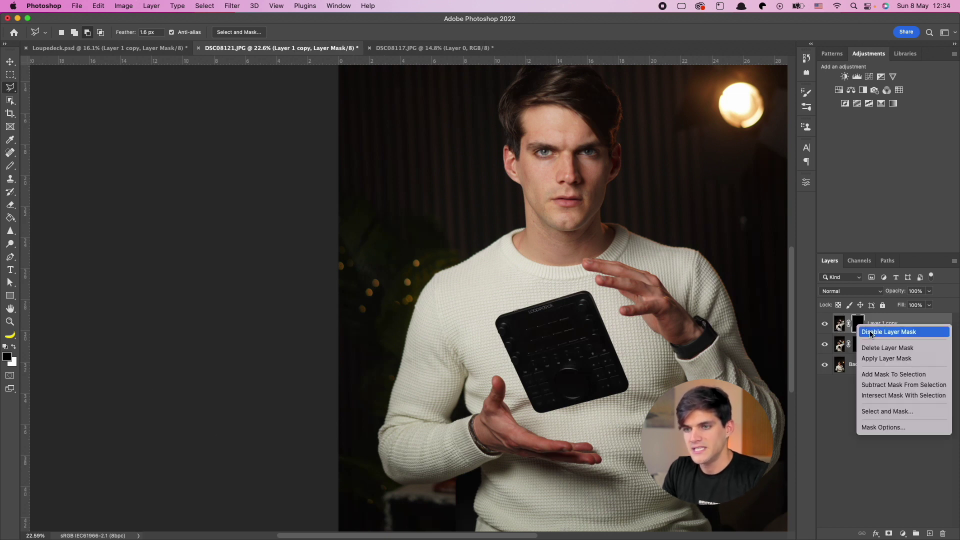
left_click(876, 350)
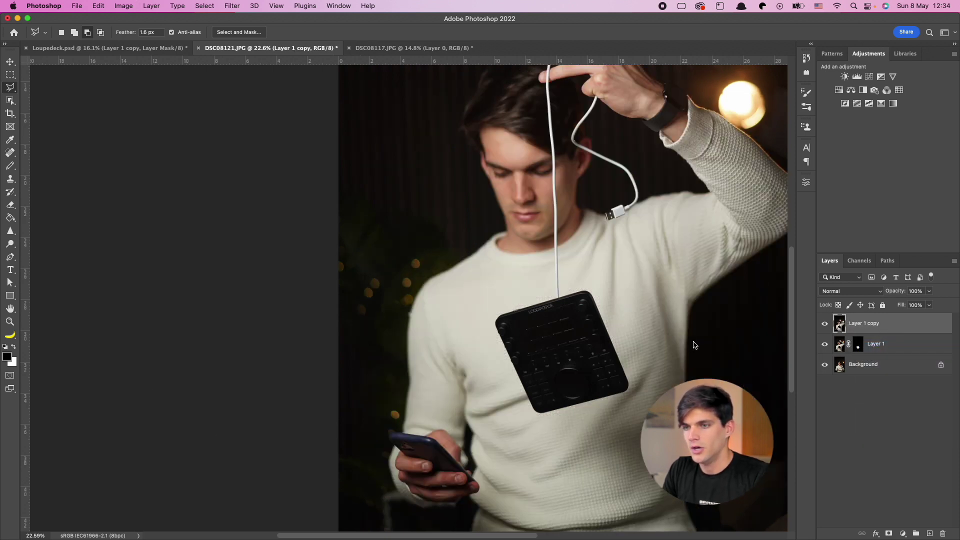
scroll(576, 360, "up", 3, "alt")
scroll(576, 361, "up", 2, "alt")
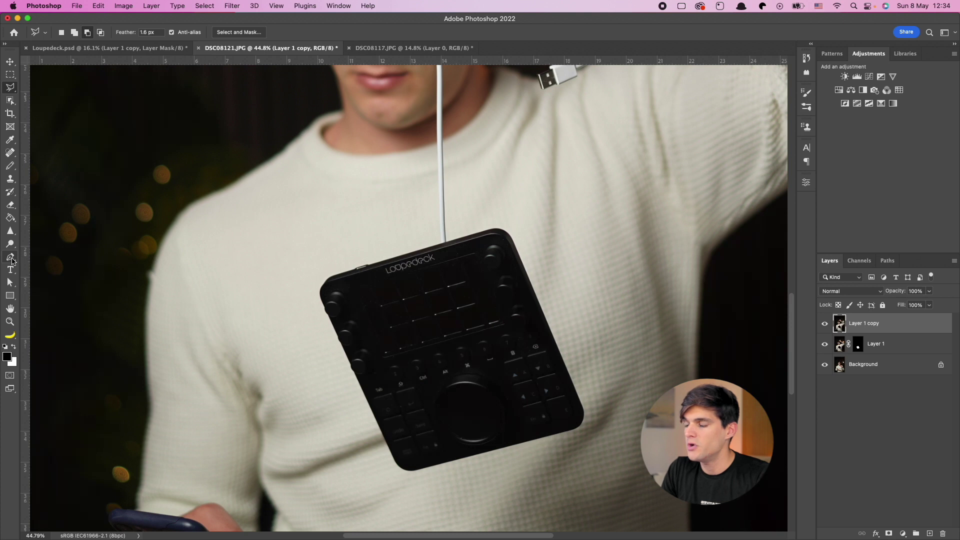
Step: Trace the console's rounded corners with Pen anchors and broken handles, then hide Layer 1 copy
left_click_drag(12, 259, 53, 258)
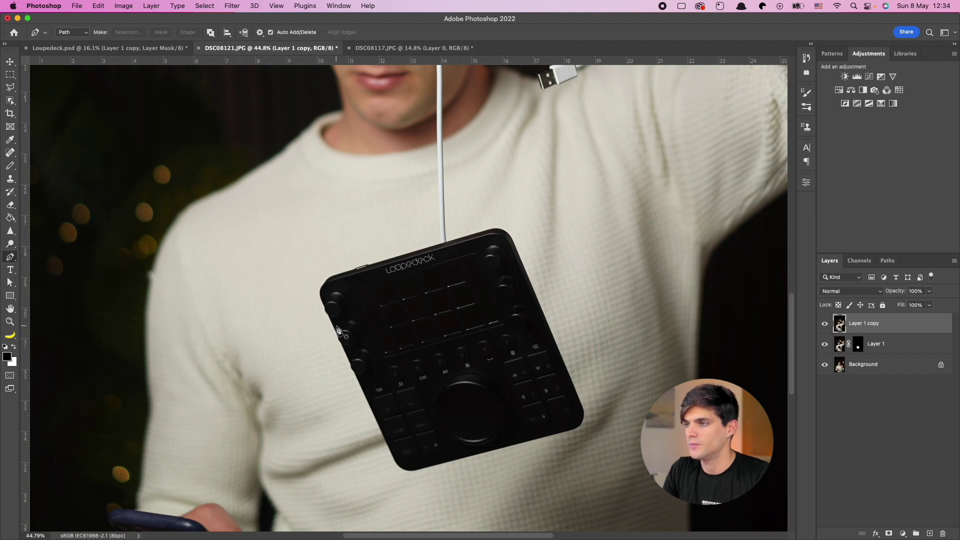
scroll(336, 330, "up", 5, "alt")
scroll(337, 329, "down", 5)
scroll(337, 330, "down", 3)
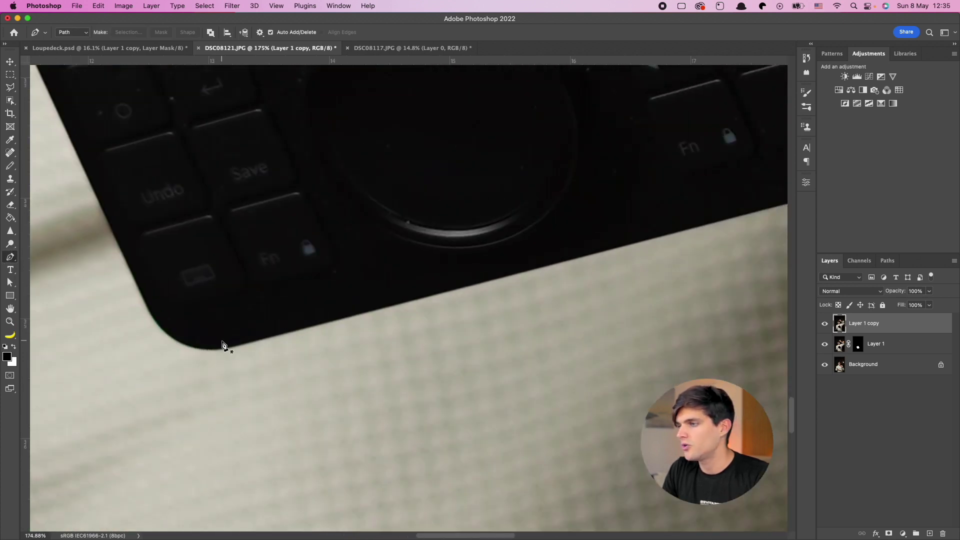
scroll(439, 310, "right", 5)
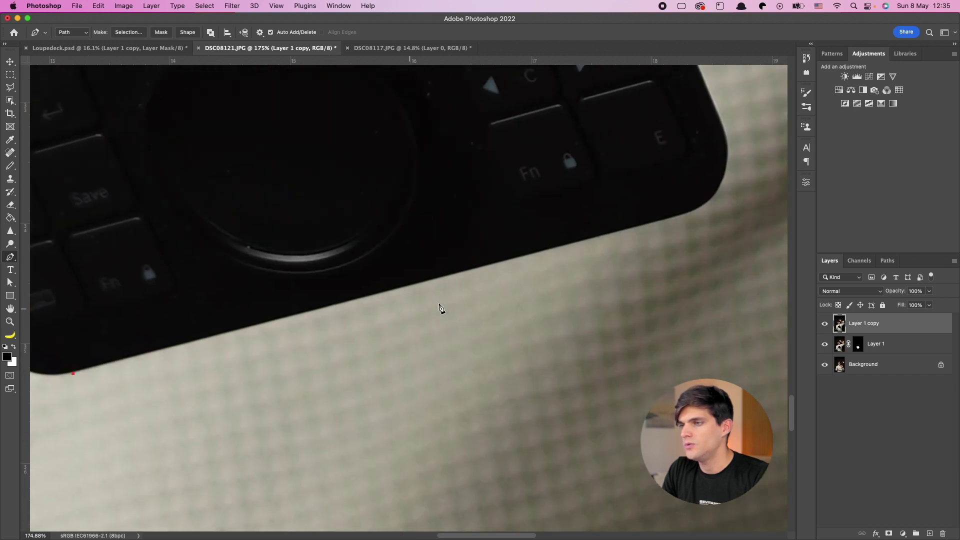
scroll(440, 310, "right", 5)
scroll(439, 310, "right", 3)
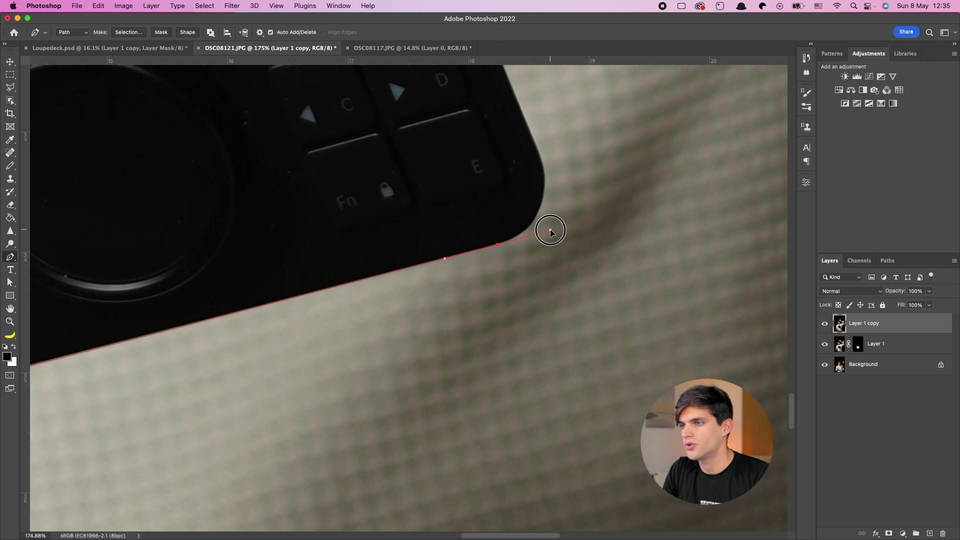
scroll(550, 155, "up", 5)
scroll(525, 225, "up", 1)
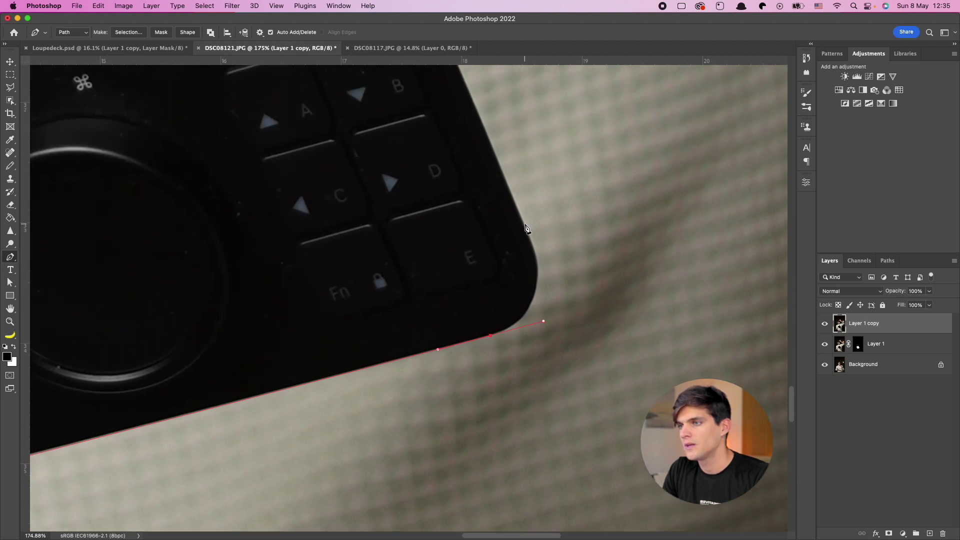
left_click_drag(529, 242, 547, 276)
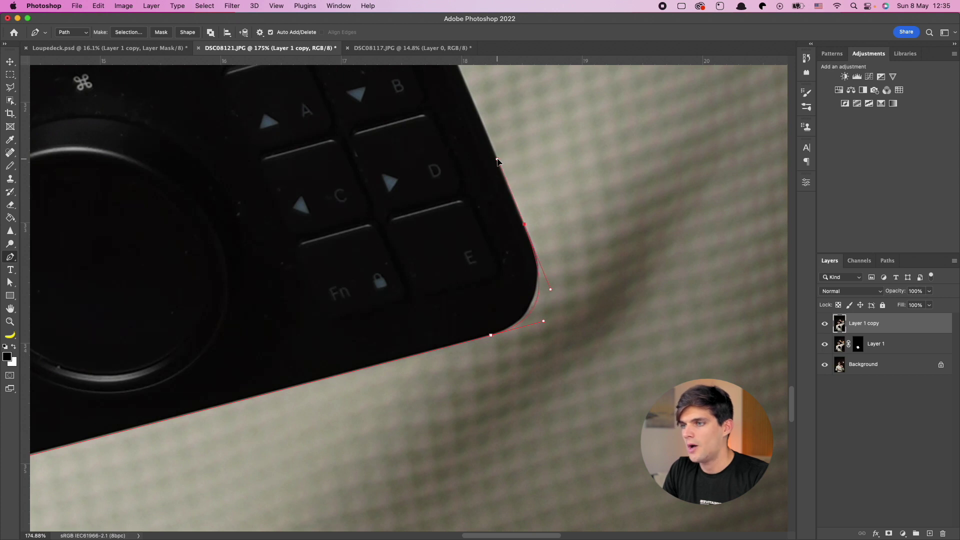
key("alt")
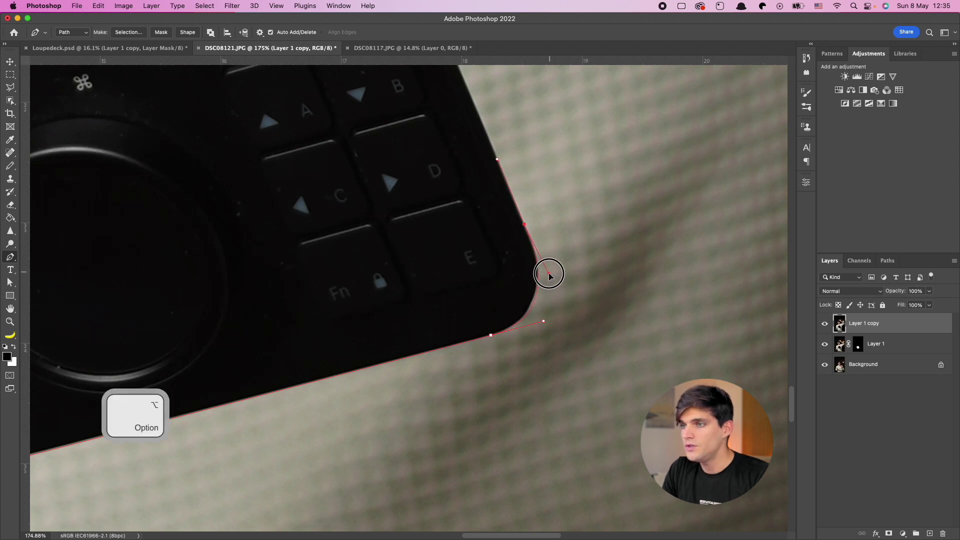
left_click_drag(550, 274, 549, 276)
scroll(510, 225, "up", 5)
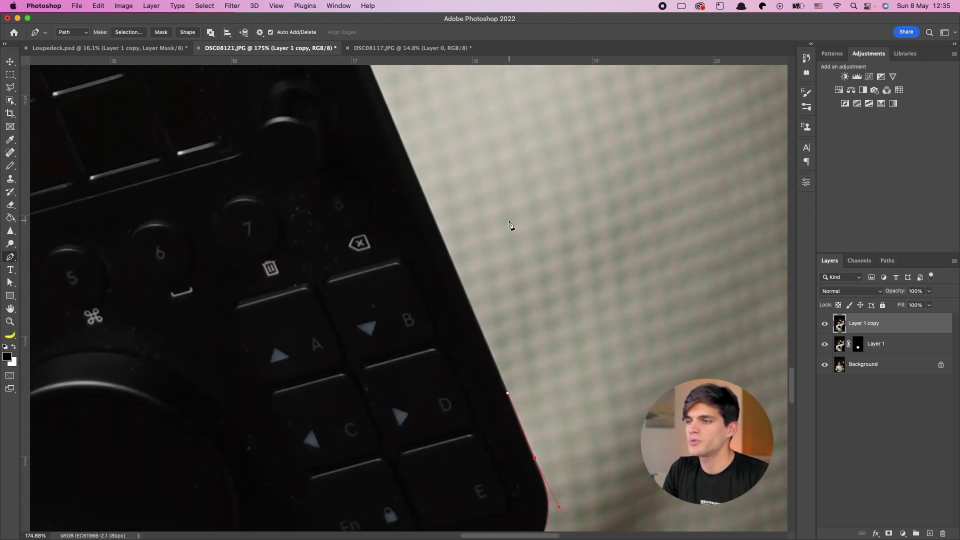
scroll(482, 283, "up", 5)
scroll(483, 283, "up", 1)
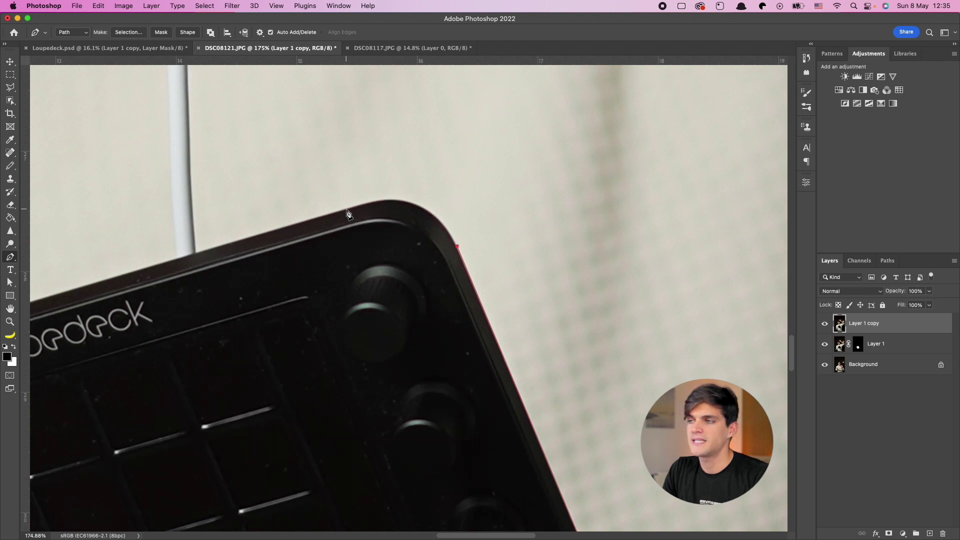
left_click_drag(316, 223, 264, 240)
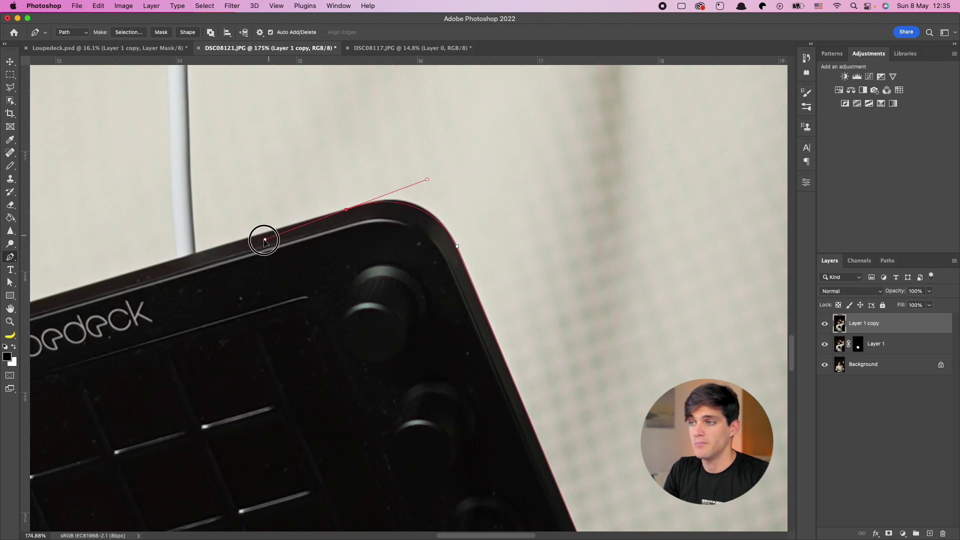
left_click(824, 324)
key("Delete")
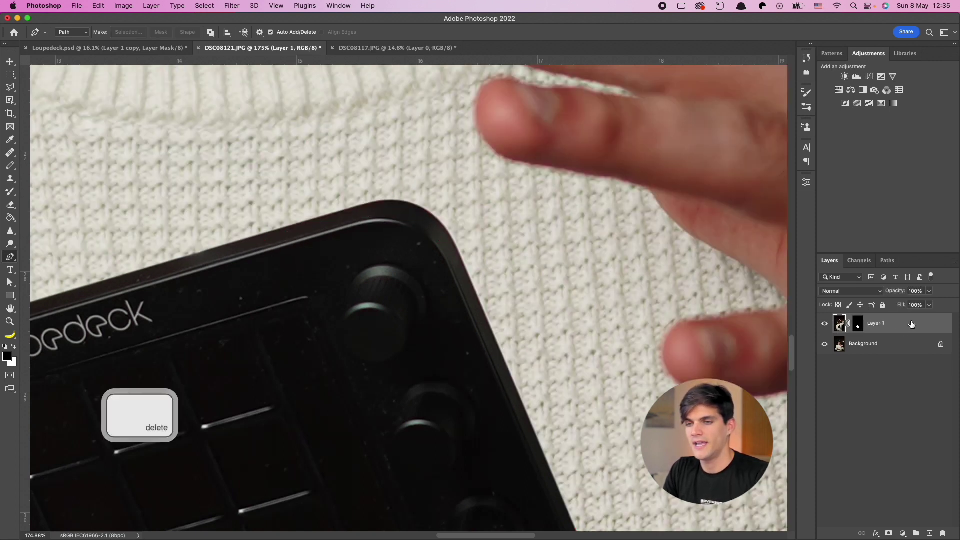
scroll(634, 357, "down", 5)
scroll(633, 357, "down", 2)
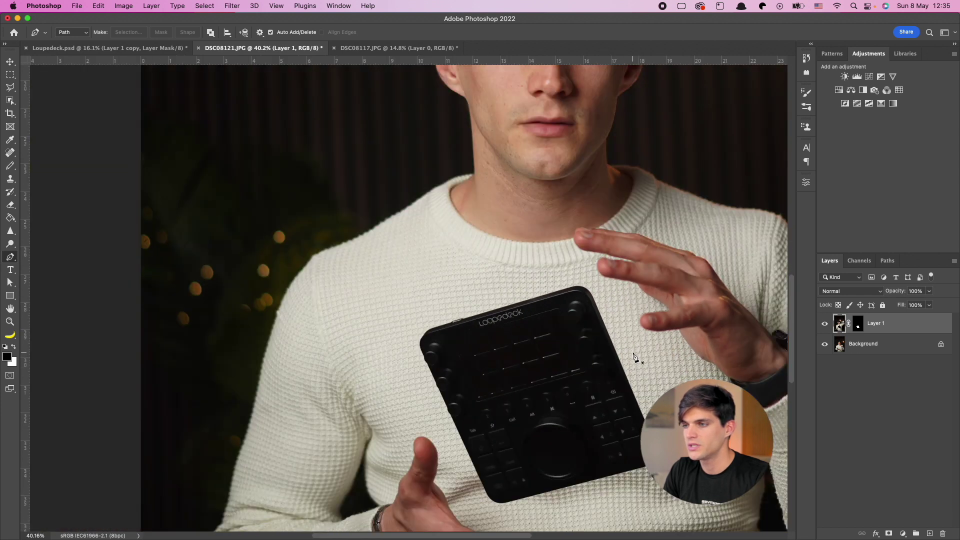
left_click(10, 61)
scroll(484, 272, "down", 3)
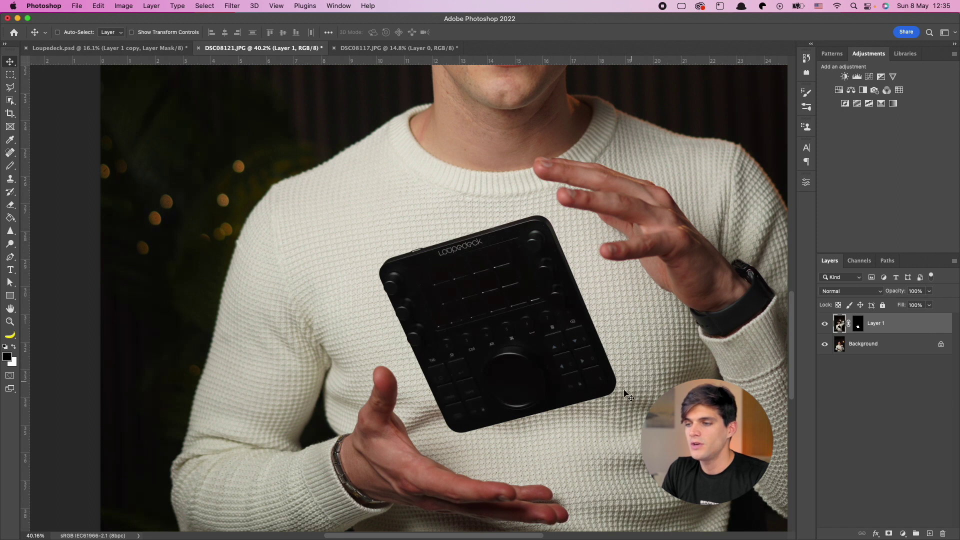
scroll(624, 393, "down", 2)
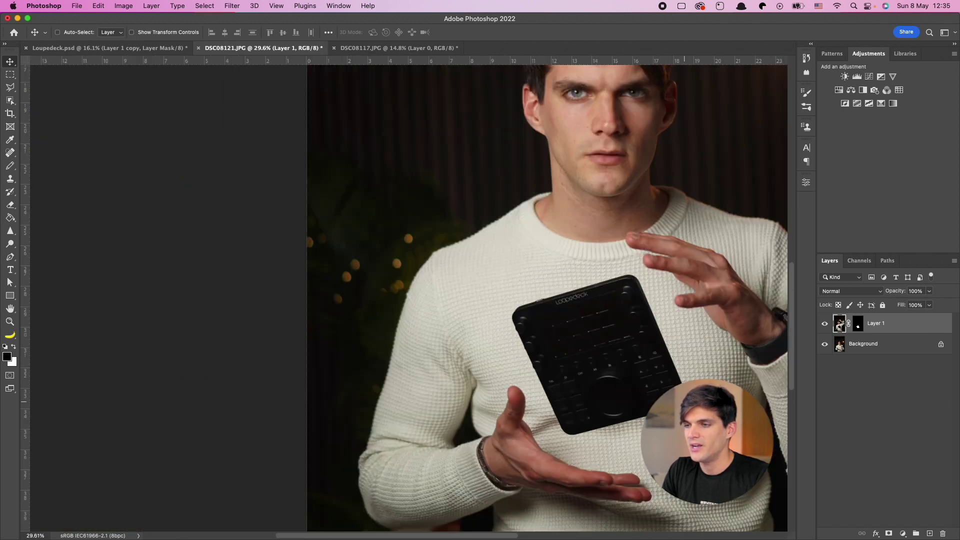
scroll(489, 302, "right", 5)
scroll(502, 437, "down", 2)
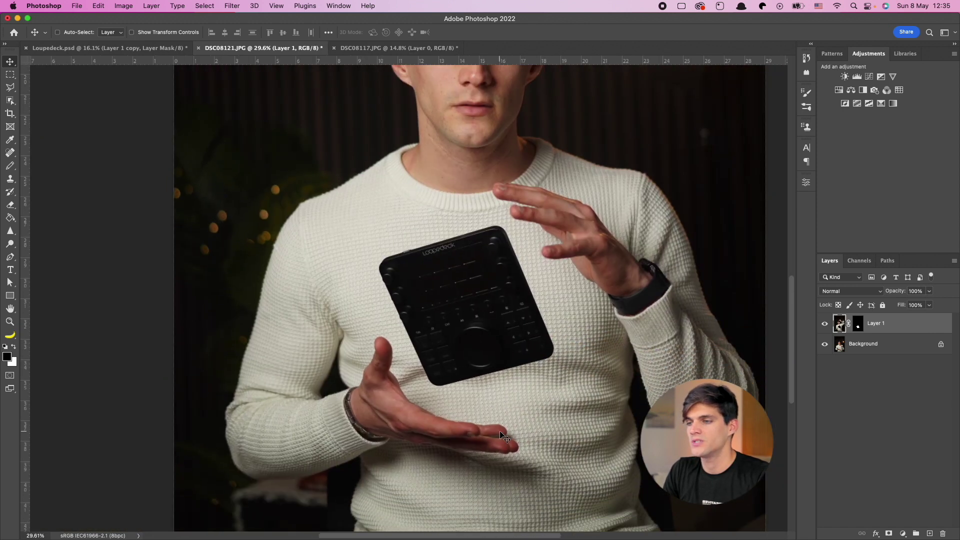
scroll(556, 371, "down", 2, "alt")
scroll(524, 318, "down", 1, "alt")
scroll(409, 389, "up", 2, "alt")
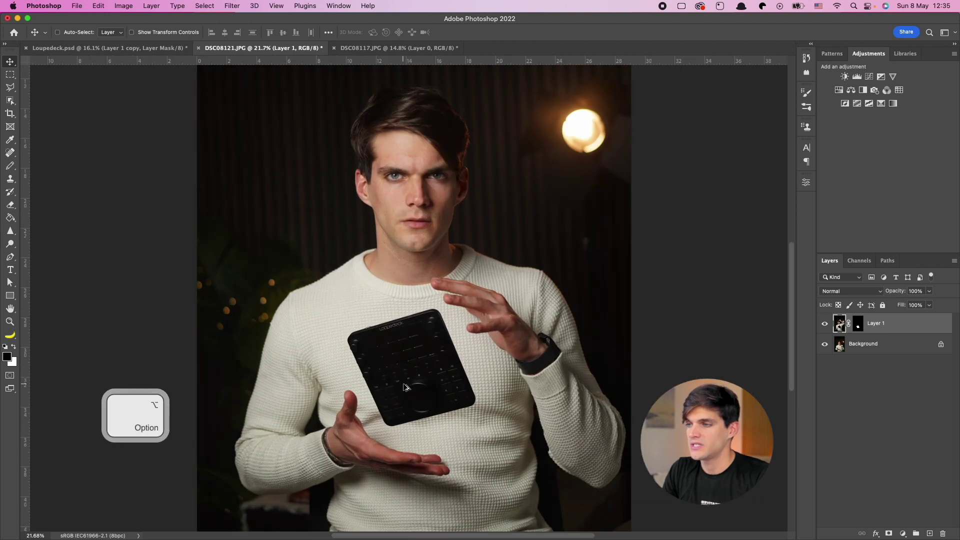
scroll(406, 390, "up", 1, "alt")
scroll(455, 271, "down", 2, "alt")
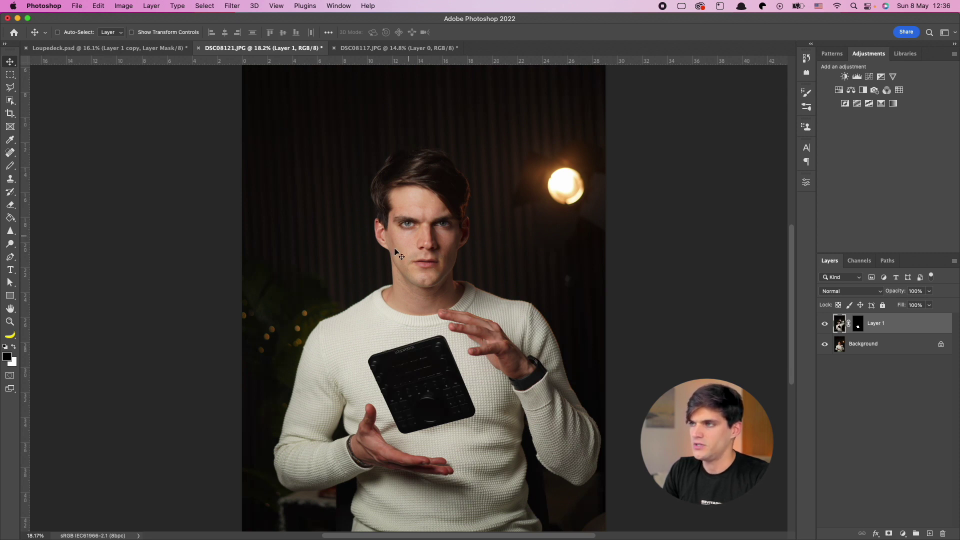
scroll(269, 148, "up", 3)
scroll(265, 137, "up", 2)
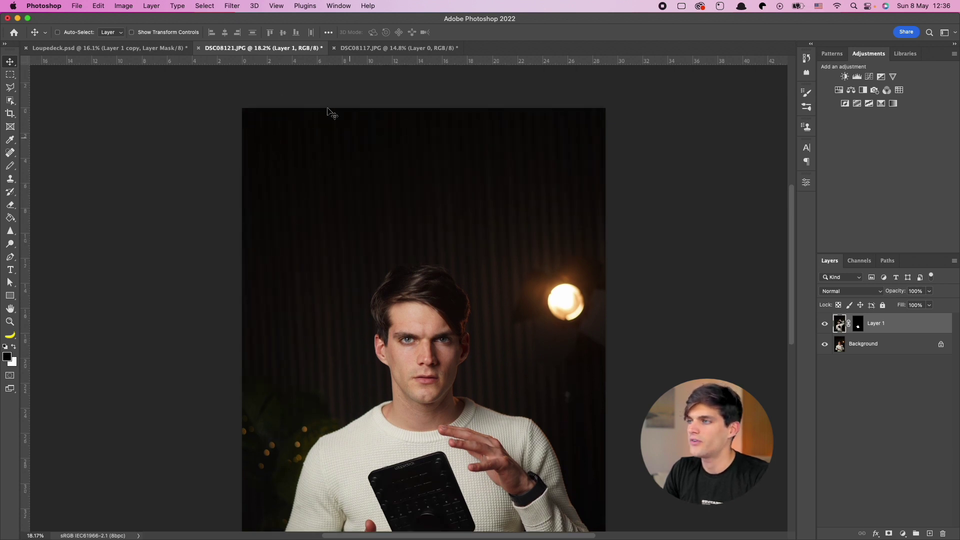
scroll(452, 371, "up", 2, "alt")
scroll(452, 372, "up", 2, "alt")
scroll(451, 370, "up", 2, "alt")
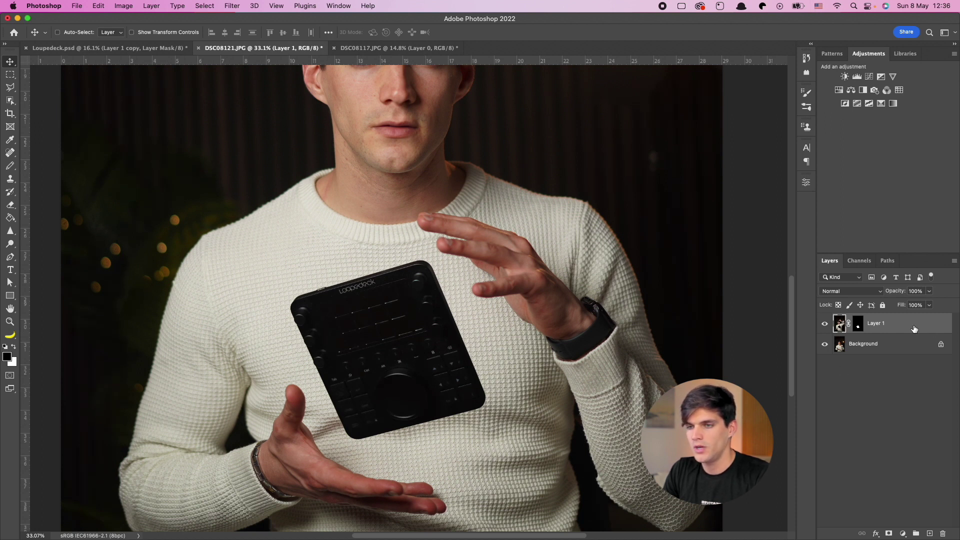
key("space")
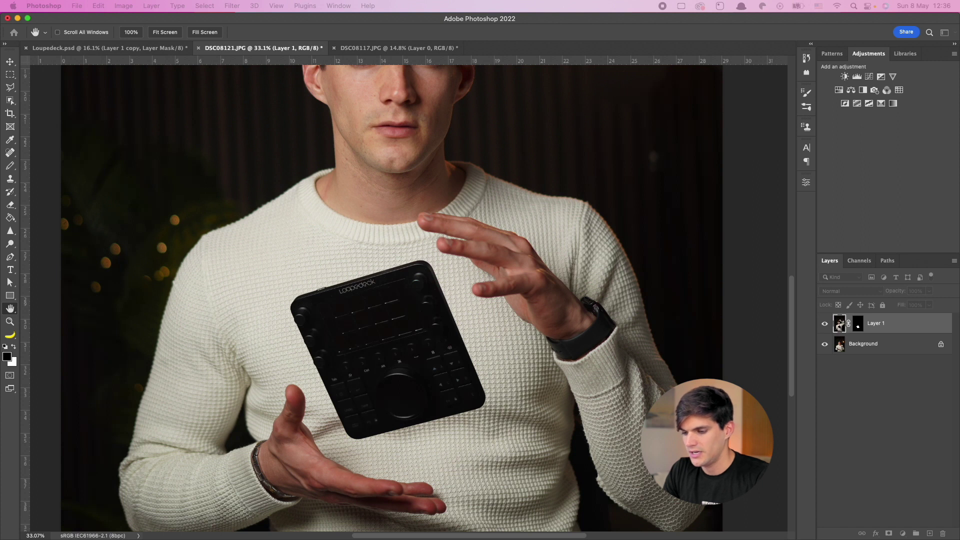
Step: Give Layer 1 a Drop Shadow: 53% opacity, 155° angle, 83 px distance, 0% spread, 57 px size
double_click(899, 323)
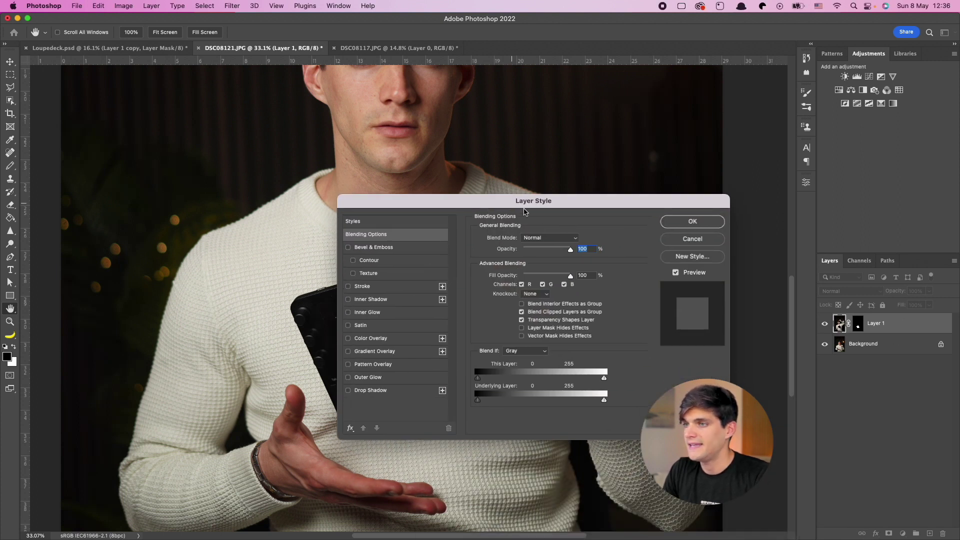
left_click(391, 389)
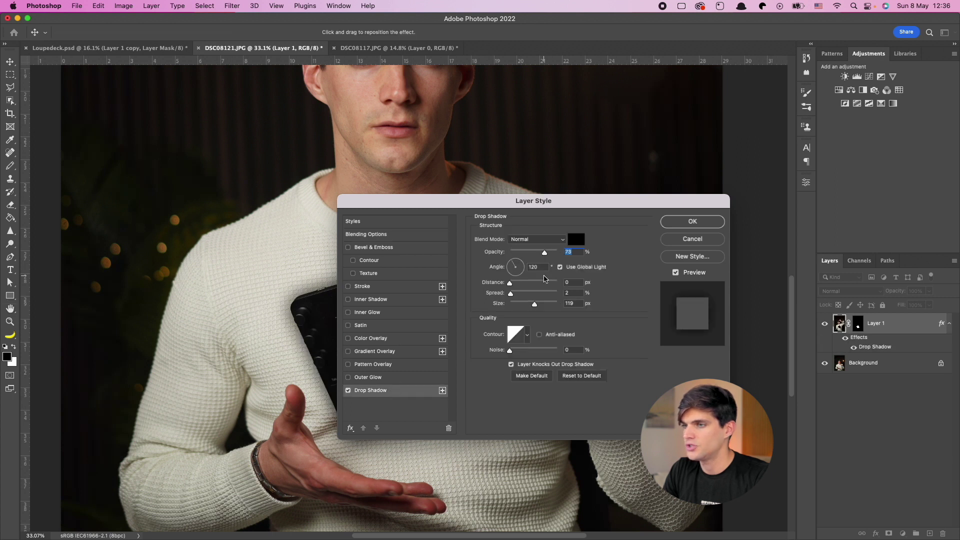
left_click_drag(517, 269, 517, 267)
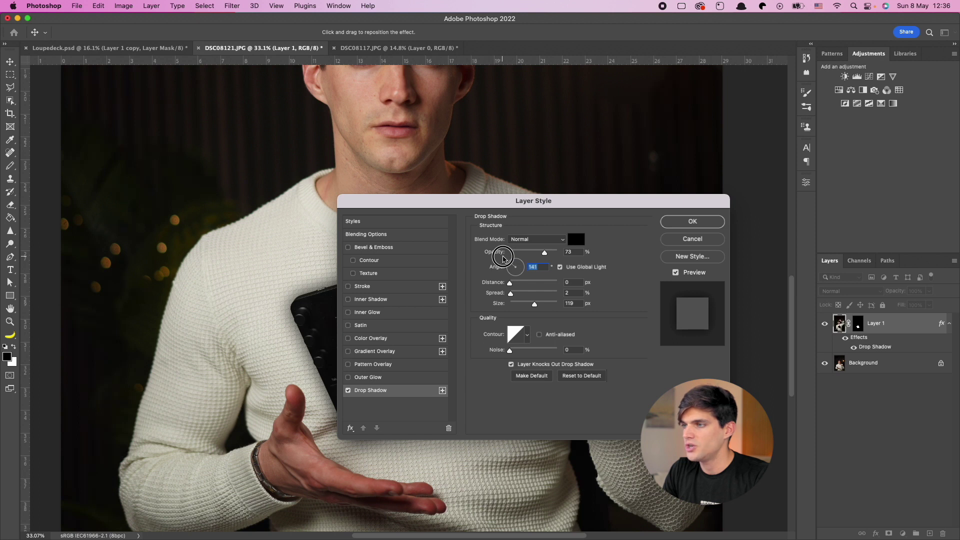
left_click_drag(517, 267, 510, 261)
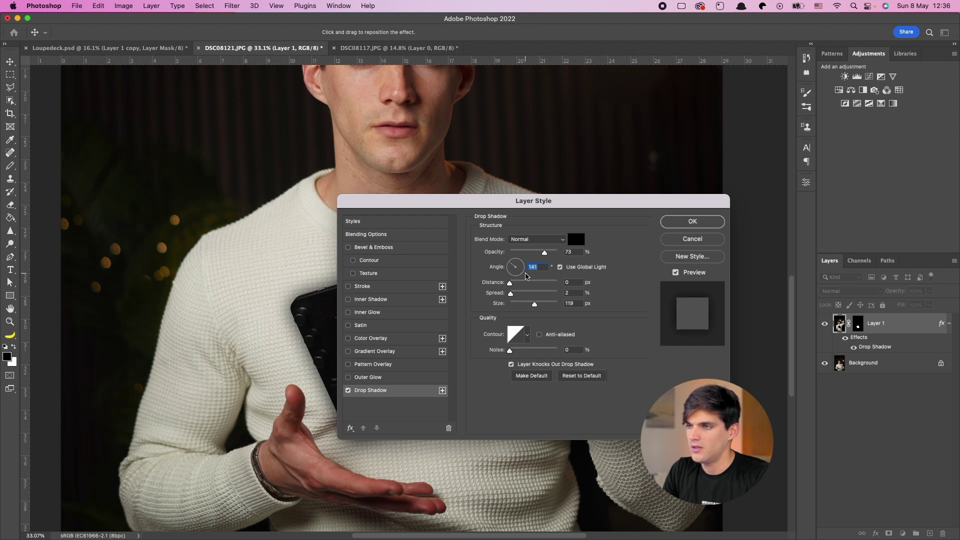
left_click_drag(517, 200, 768, 119)
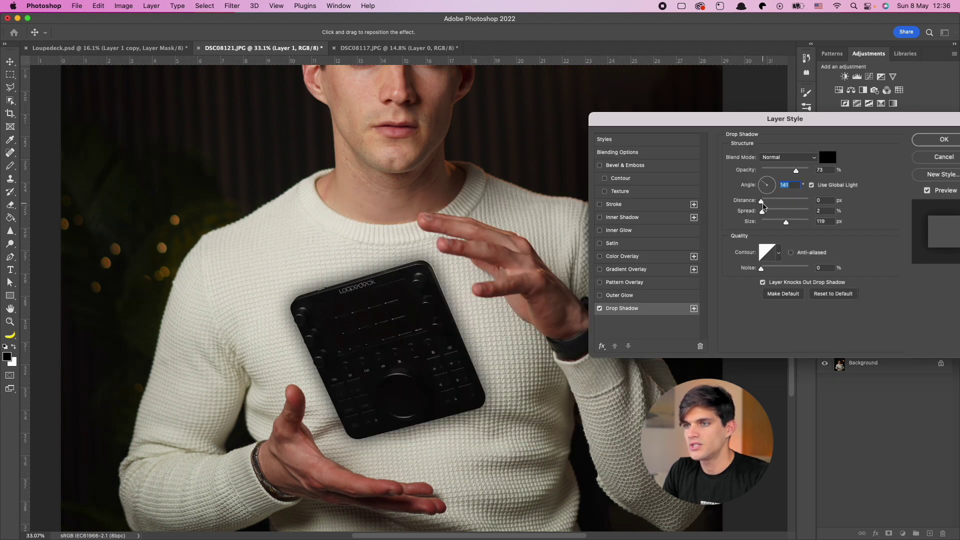
left_click_drag(762, 201, 794, 203)
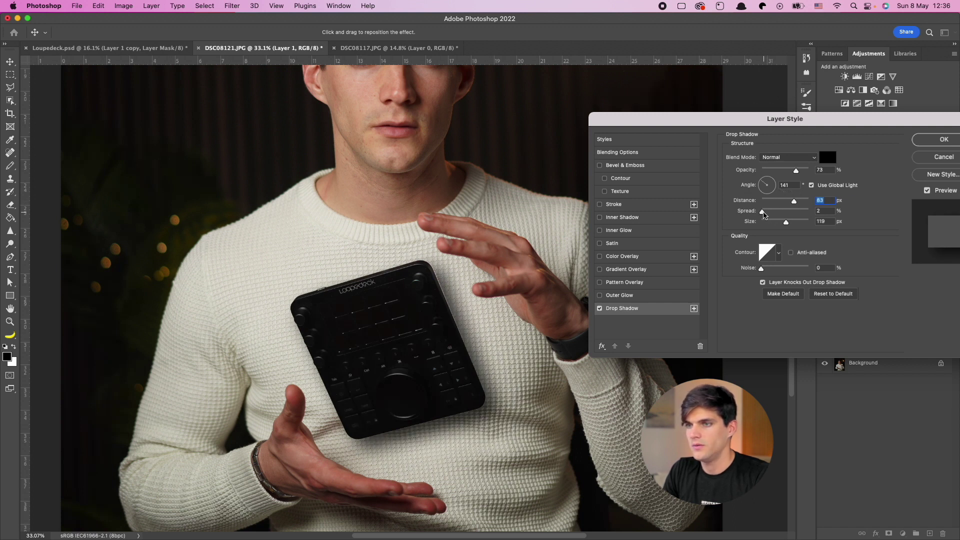
left_click_drag(761, 211, 781, 215)
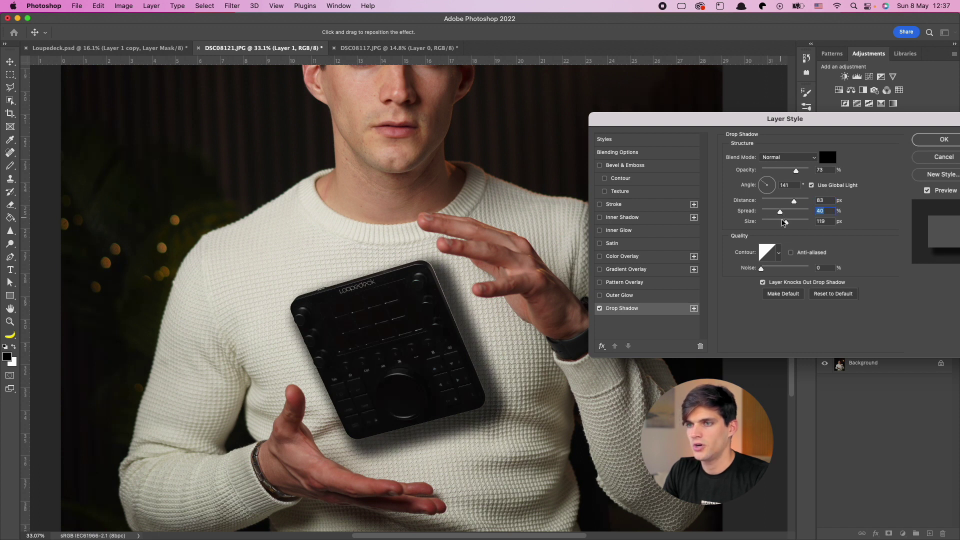
mouse_move(785, 222)
left_mouse_down()
mouse_move(761, 214)
mouse_move(758, 182)
mouse_move(785, 175)
left_mouse_up()
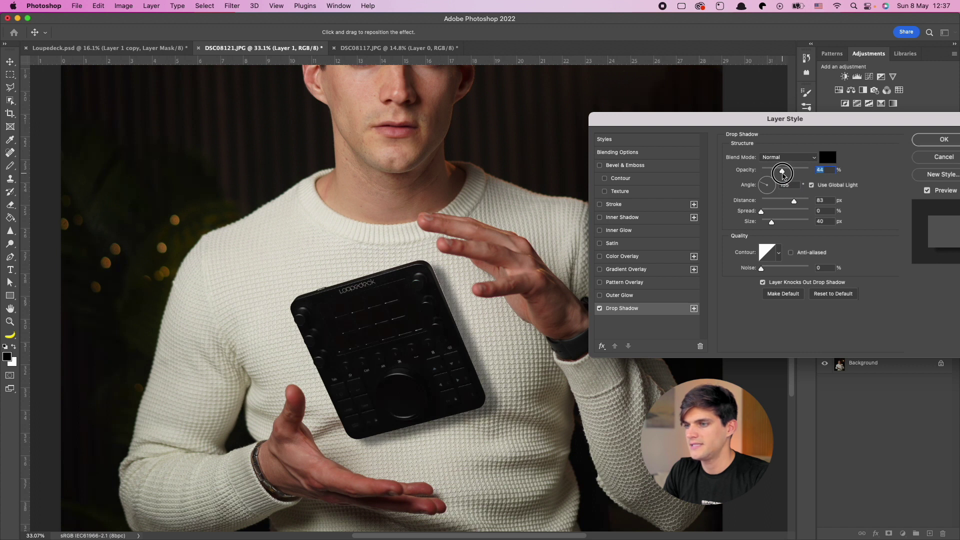
left_click_drag(784, 175, 788, 175)
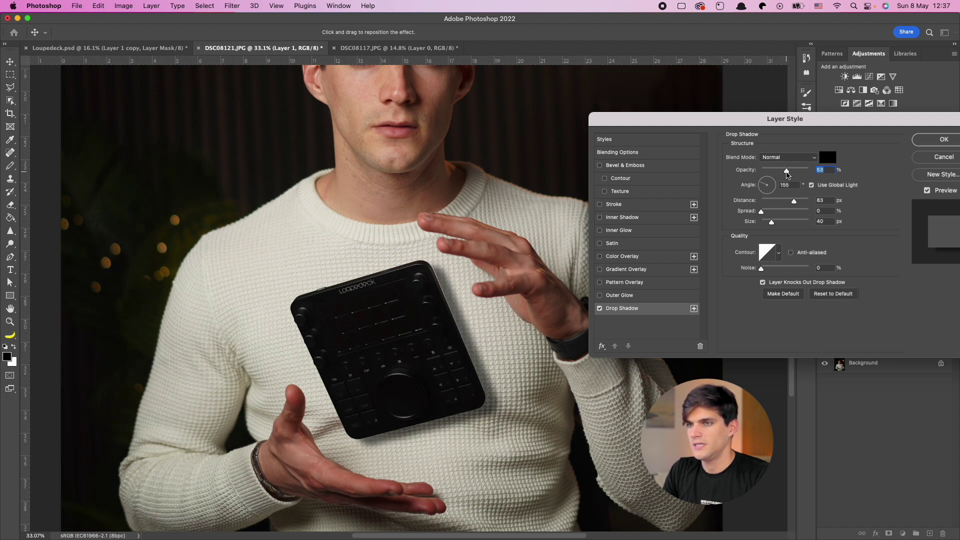
left_click_drag(771, 222, 775, 224)
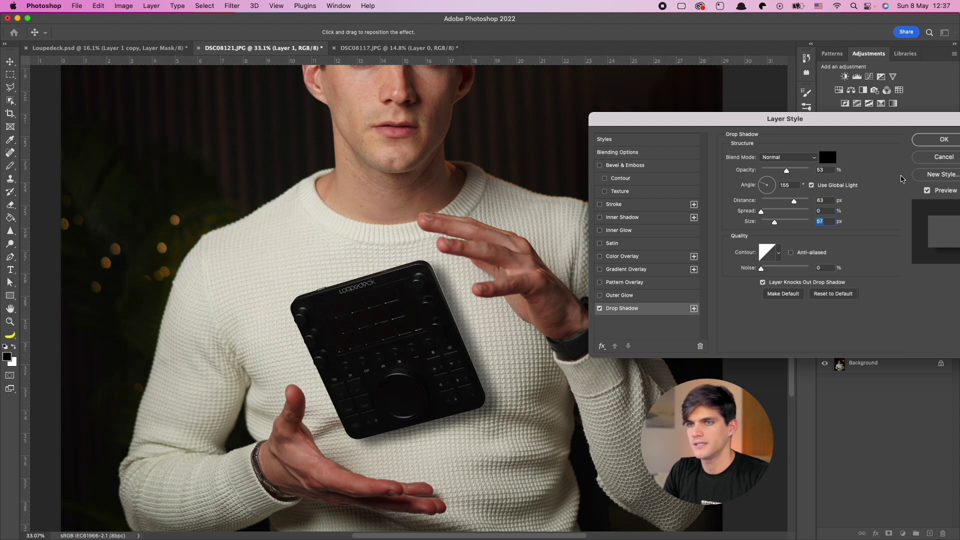
Step: Confirm the drop shadow, then use Select and Mask to shift Layer 1's mask edge to -99%
left_click(930, 145)
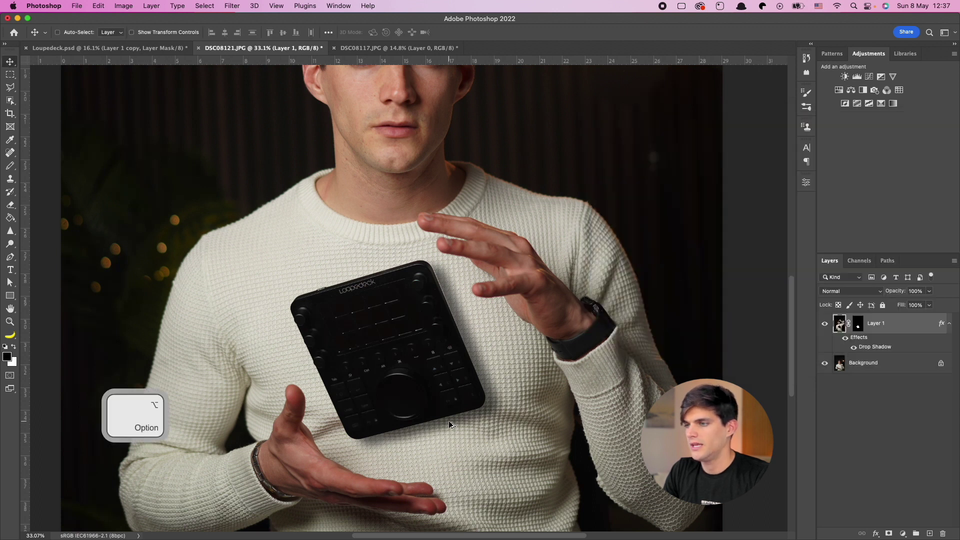
scroll(447, 407, "down", 3, "alt")
scroll(447, 407, "up", 3, "alt")
scroll(447, 407, "up", 5, "alt")
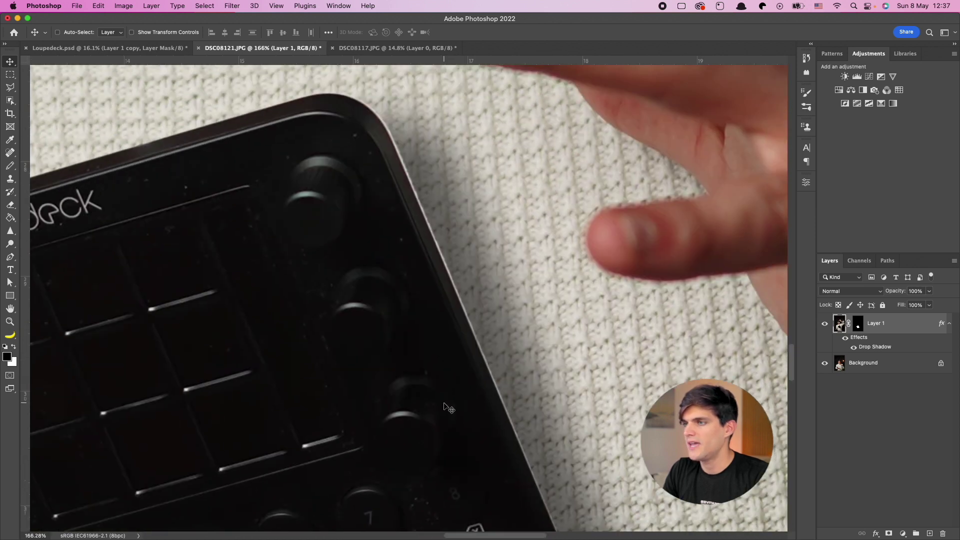
scroll(487, 376, "down", 5, "alt")
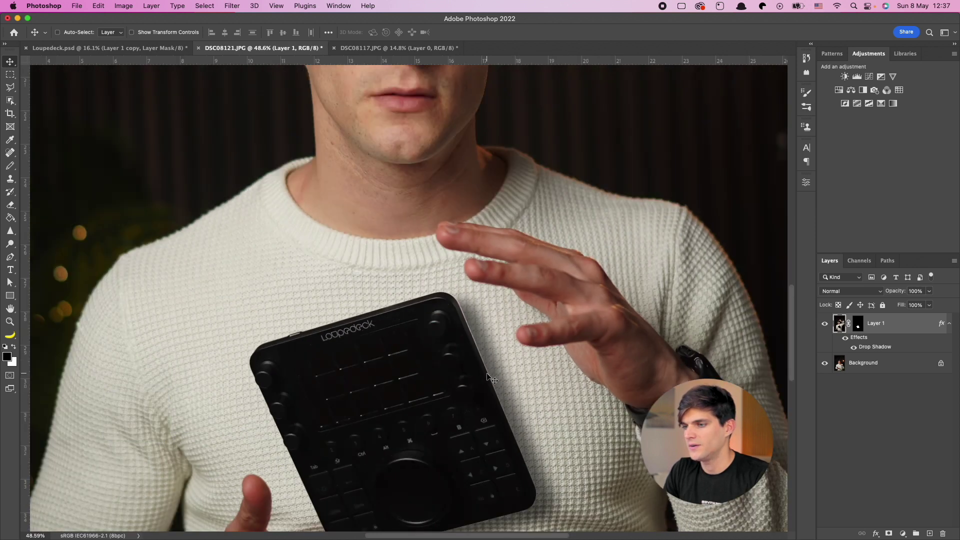
scroll(415, 270, "up", 3, "alt")
double_click(857, 327)
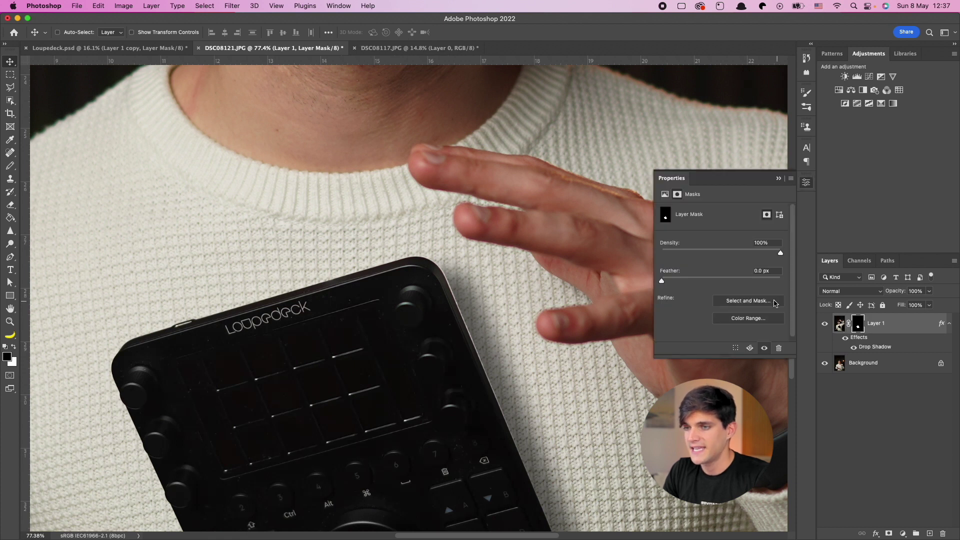
left_click(754, 302)
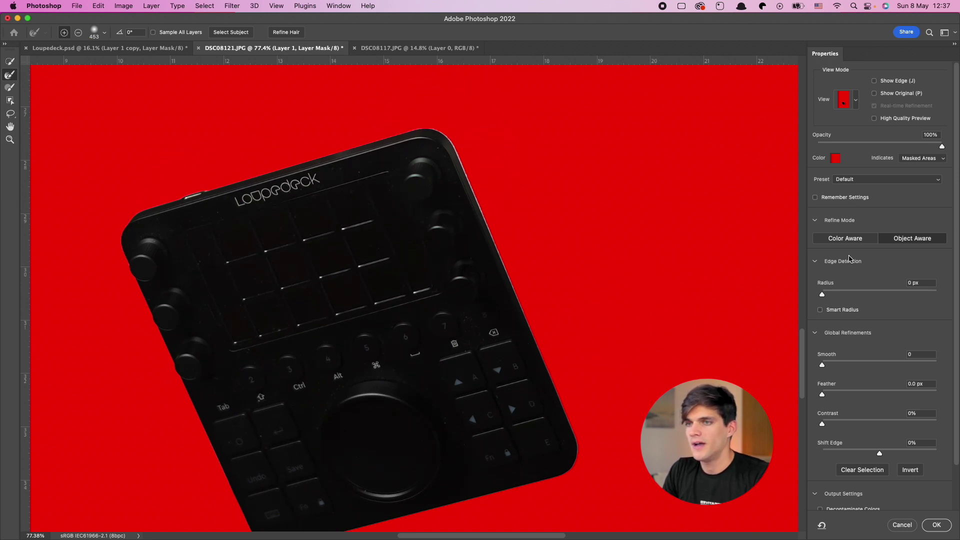
left_click(878, 455)
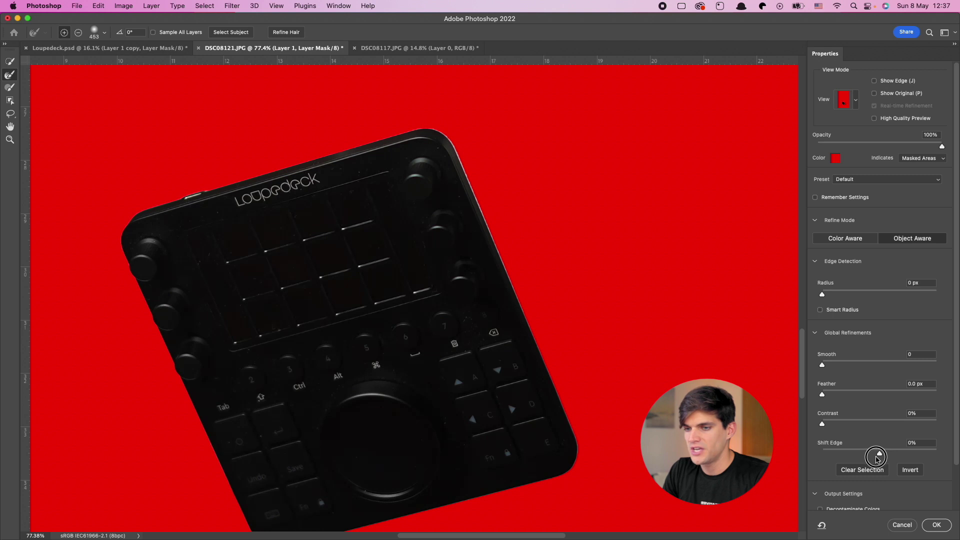
left_click_drag(879, 455, 813, 452)
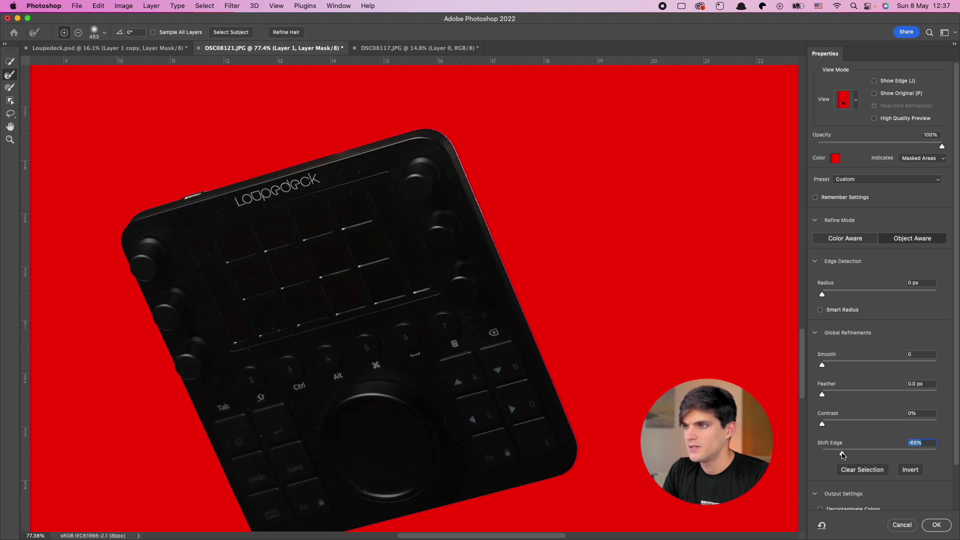
left_click_drag(814, 453, 823, 453)
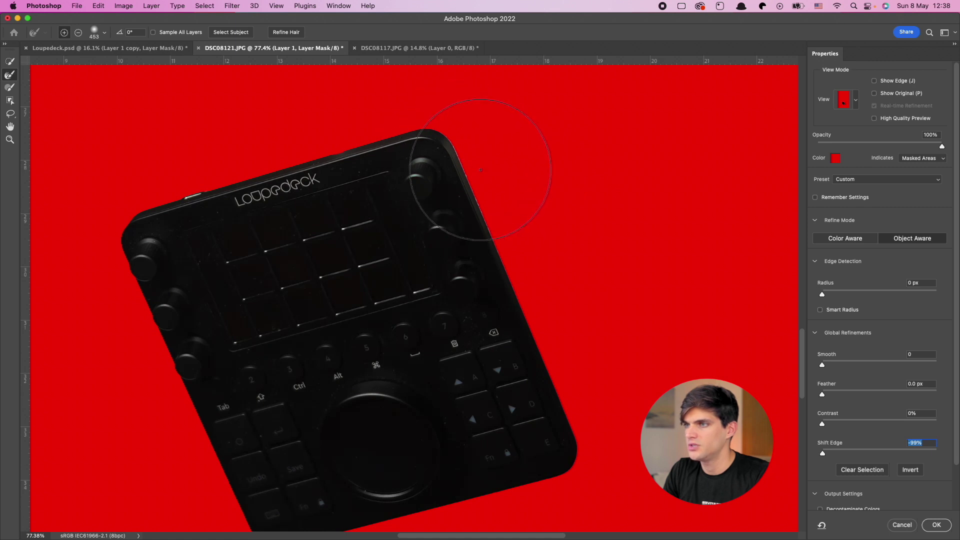
scroll(480, 171, "up", 5)
scroll(516, 244, "down", 2)
scroll(523, 265, "down", 1)
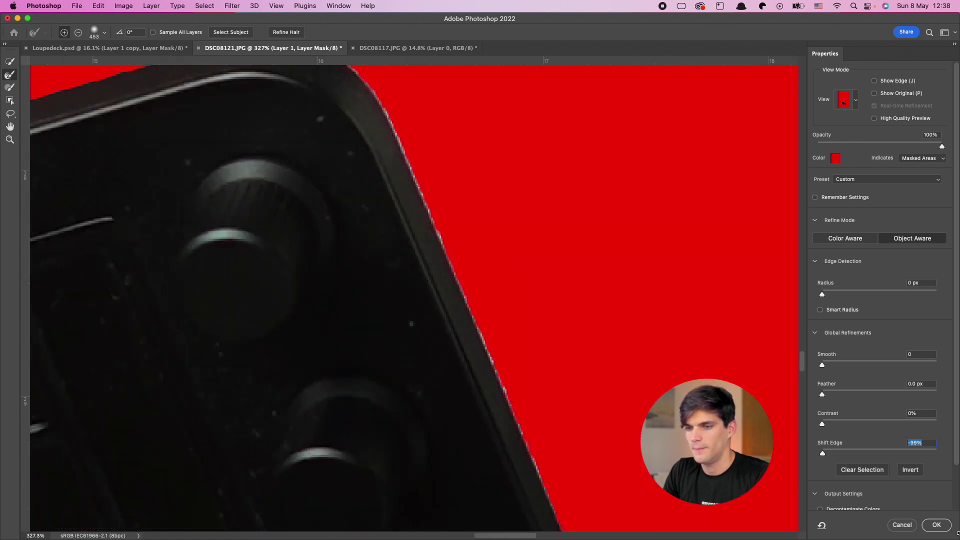
left_click(936, 525)
scroll(553, 292, "down", 2)
scroll(525, 278, "down", 2)
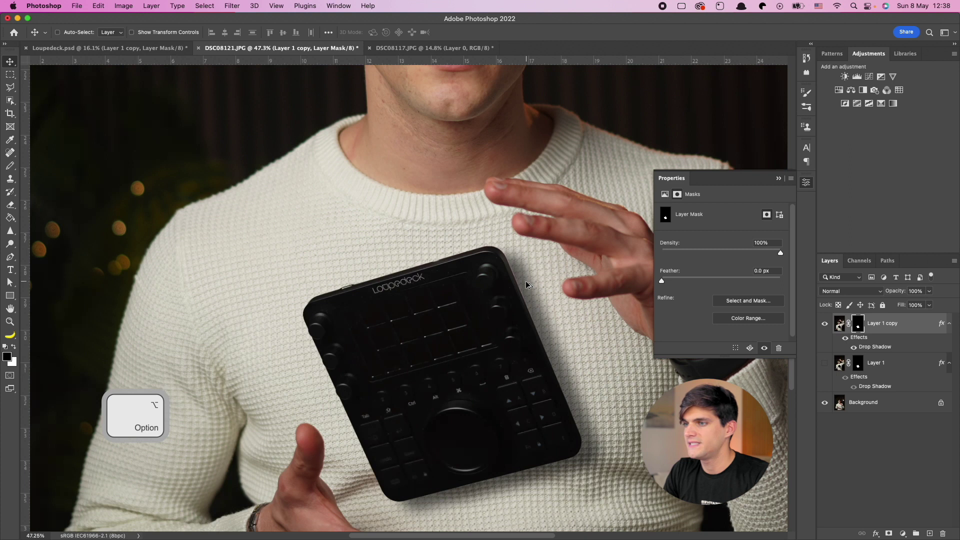
scroll(521, 274, "down", 2)
scroll(514, 259, "up", 4)
scroll(514, 259, "up", 1)
scroll(515, 258, "up", 1)
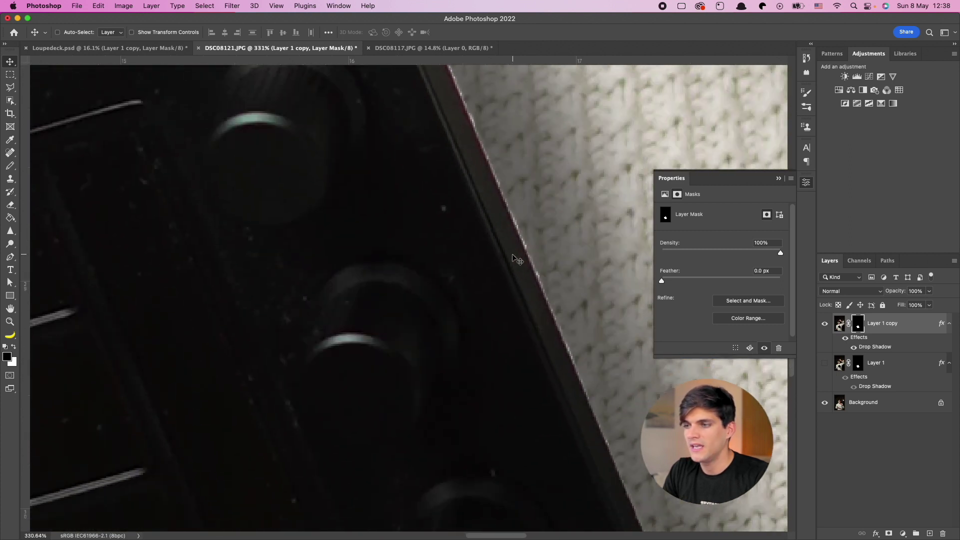
scroll(515, 259, "down", 3)
Step: Select the fringe along the Loupedeck's upper-right edge with the Polygonal Lasso, then paint it out with the Brush
left_click(9, 88)
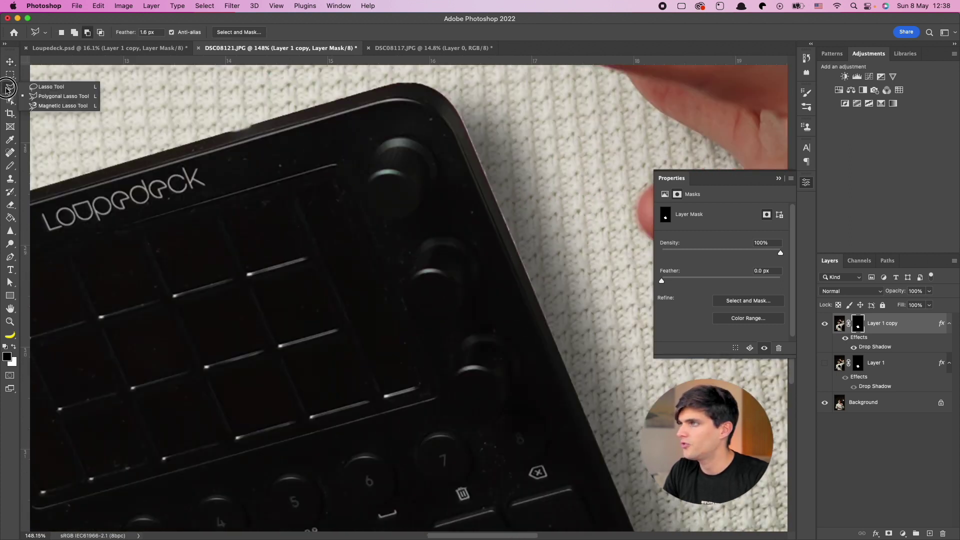
left_click(63, 96)
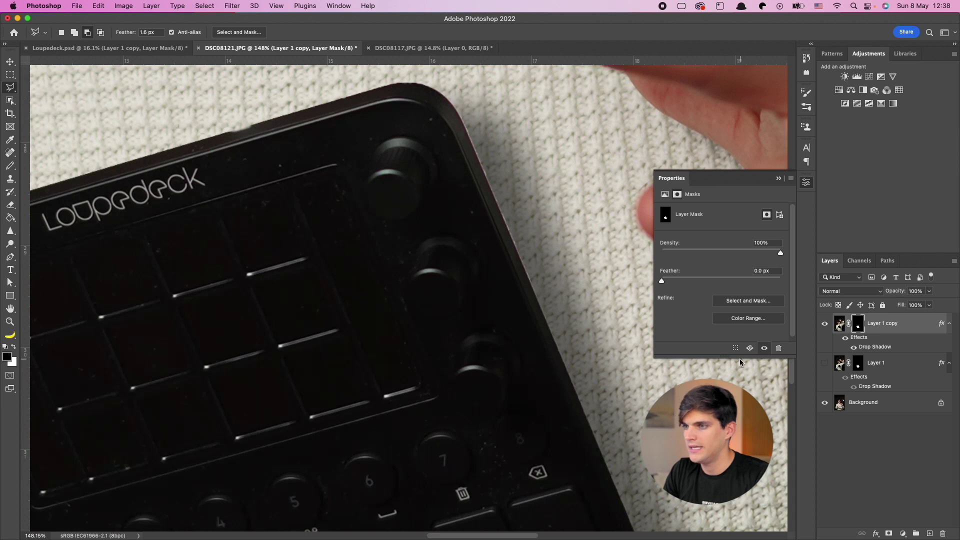
key("alt")
scroll(619, 427, "up", 3)
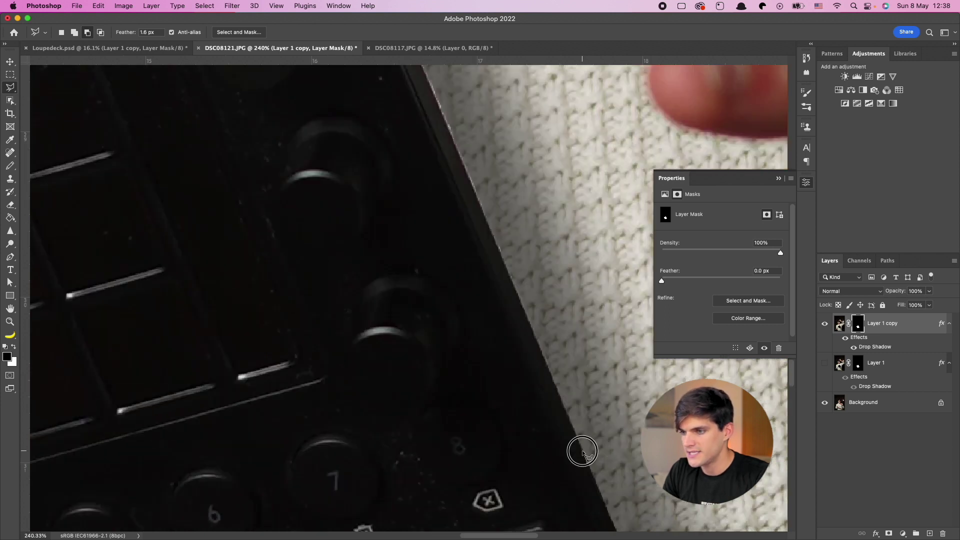
scroll(581, 449, "up", 1)
scroll(581, 449, "up", 5)
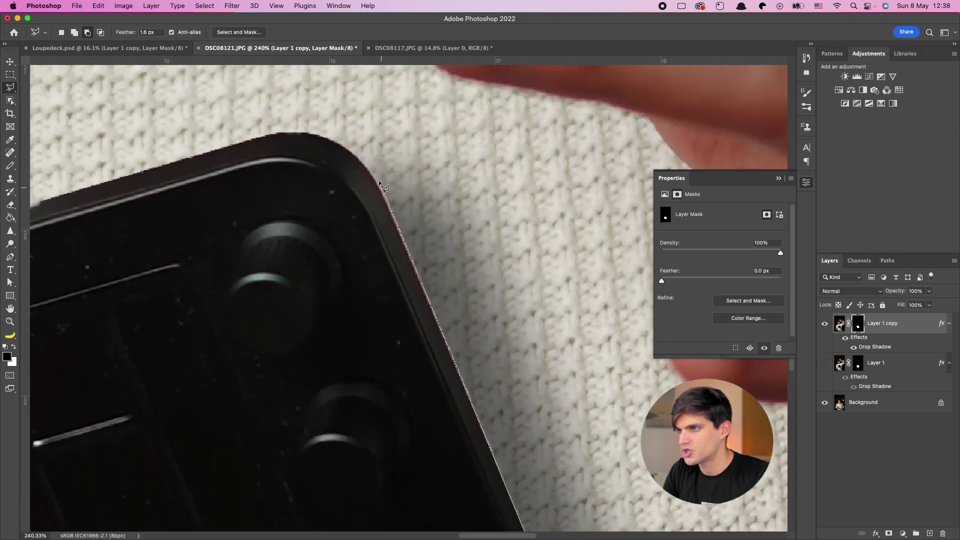
left_click(359, 141)
scroll(559, 281, "down", 5)
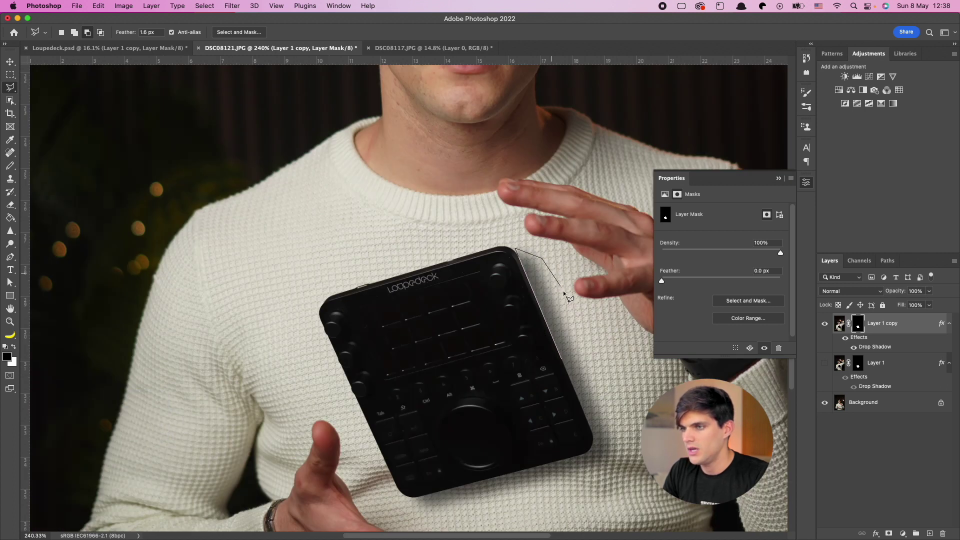
scroll(590, 378, "down", 3)
scroll(590, 377, "up", 5)
scroll(590, 378, "down", 3)
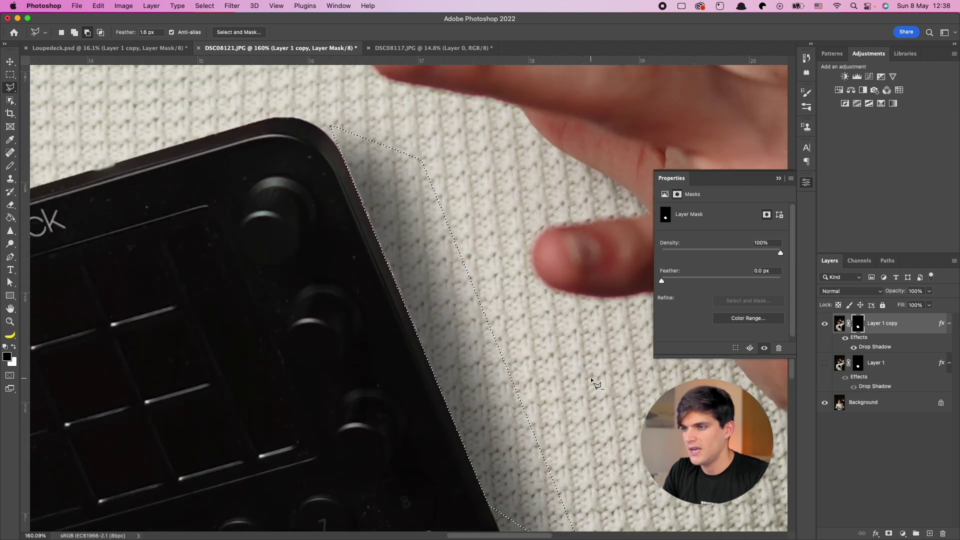
key("b")
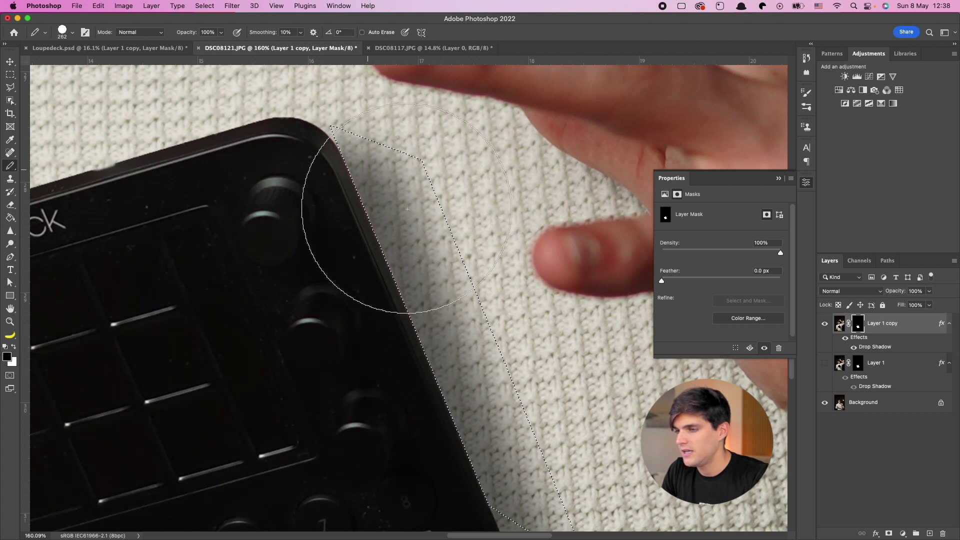
Step: Deselect, then set the Crop tool to the 4:5 (8:10) ratio
key("super+d")
scroll(419, 285, "down", 3)
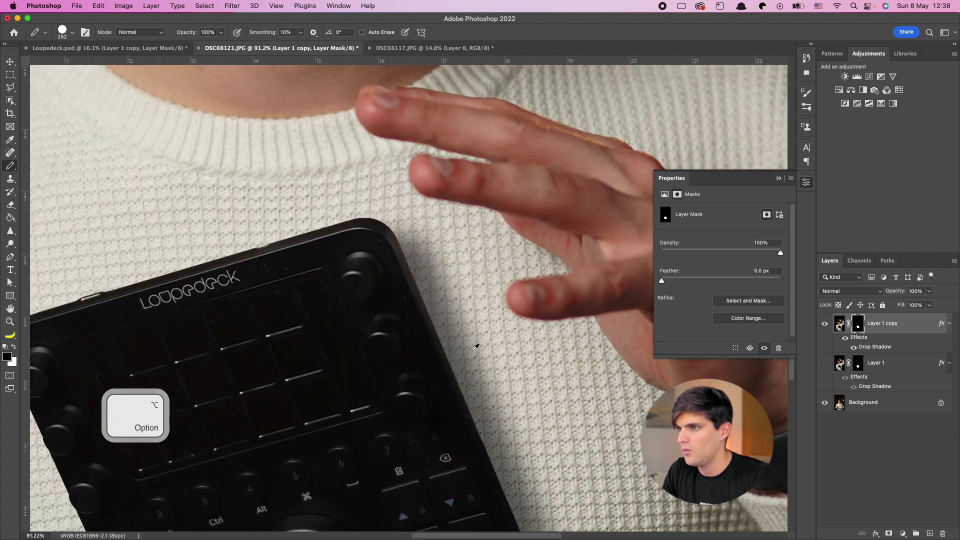
scroll(492, 393, "down", 6)
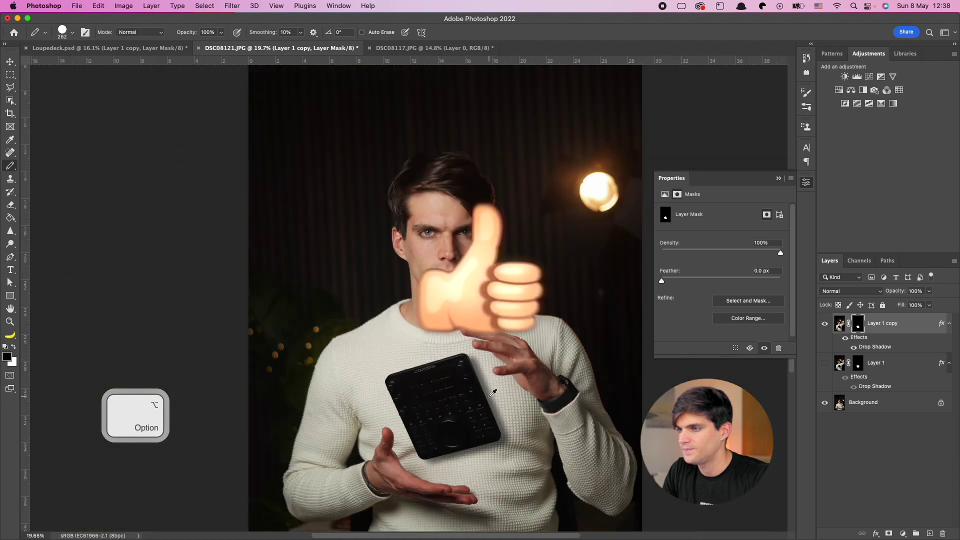
scroll(490, 396, "down", 2)
scroll(474, 357, "up", 3)
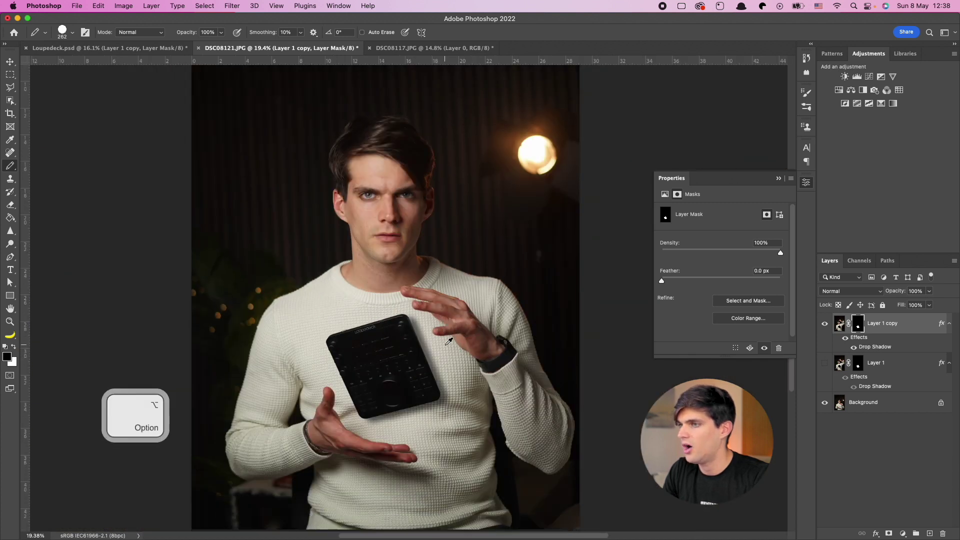
scroll(446, 345, "down", 2)
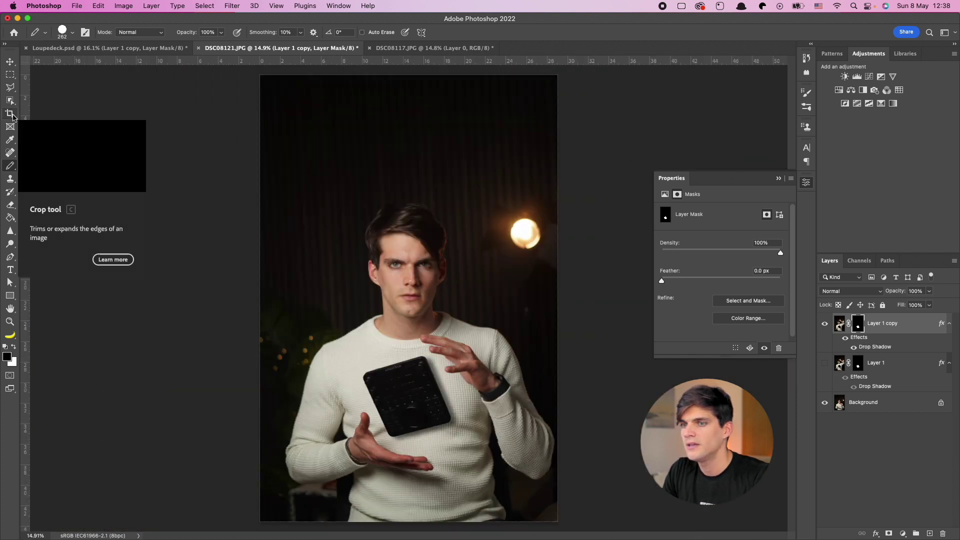
left_click(10, 115)
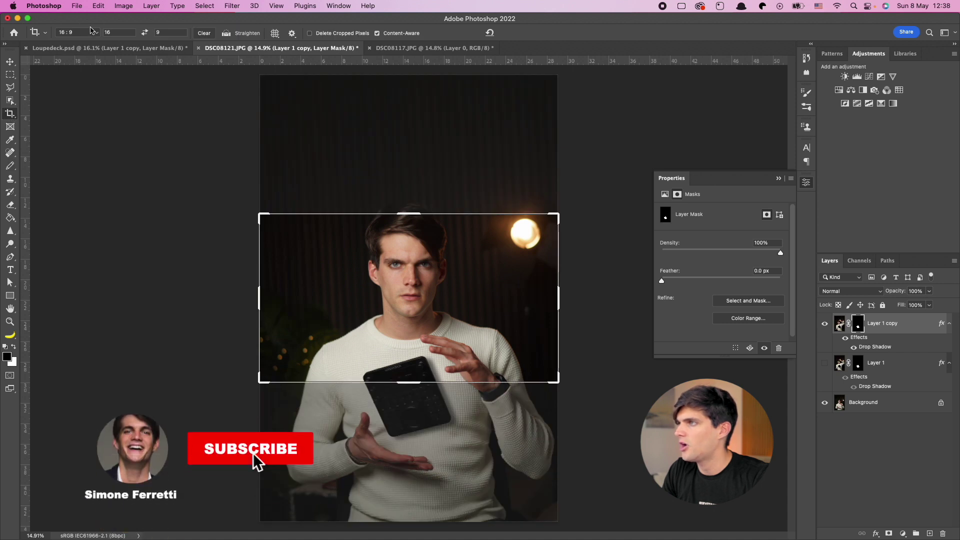
left_click(92, 32)
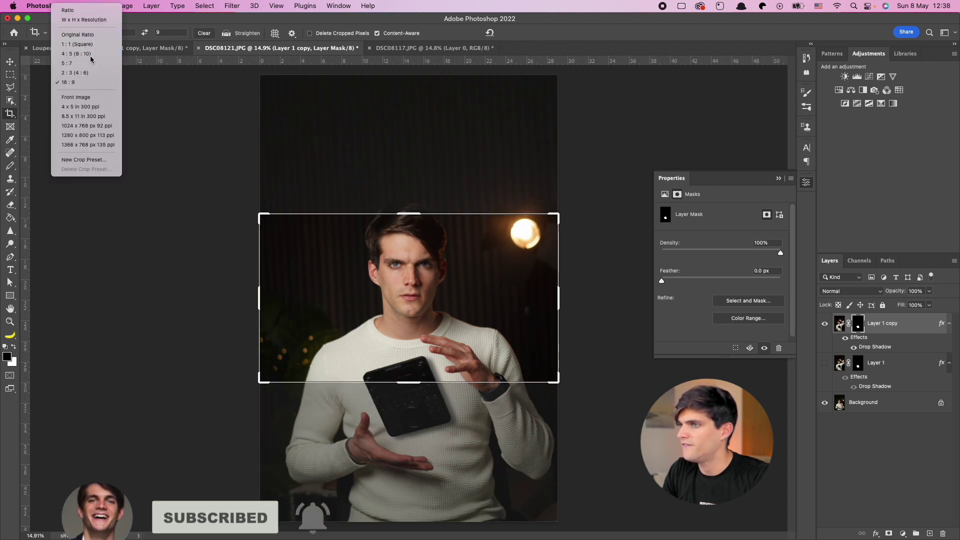
left_click(89, 58)
Step: Move the photo up, rotate it about 1.6°, adjust the crop corners and commit
left_click_drag(500, 262, 495, 241)
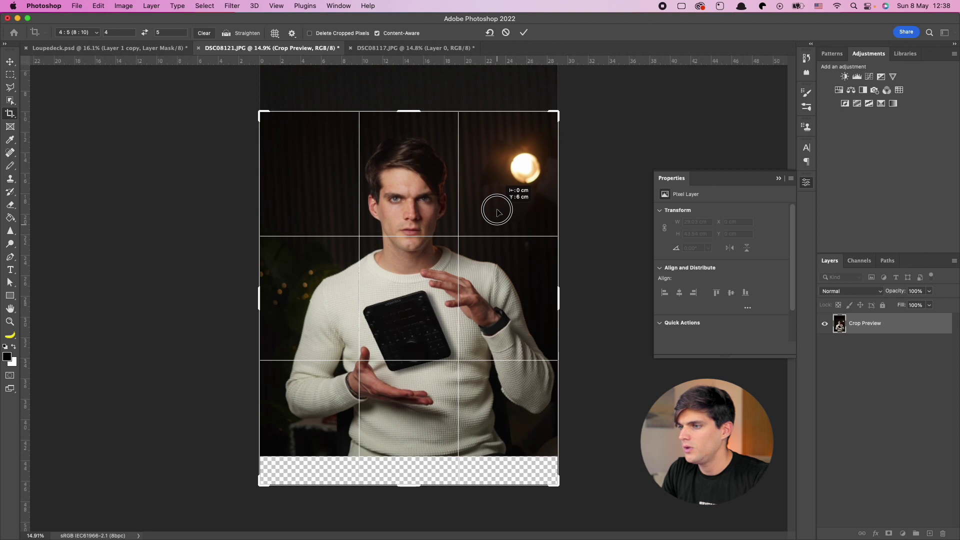
left_click_drag(559, 101, 566, 106)
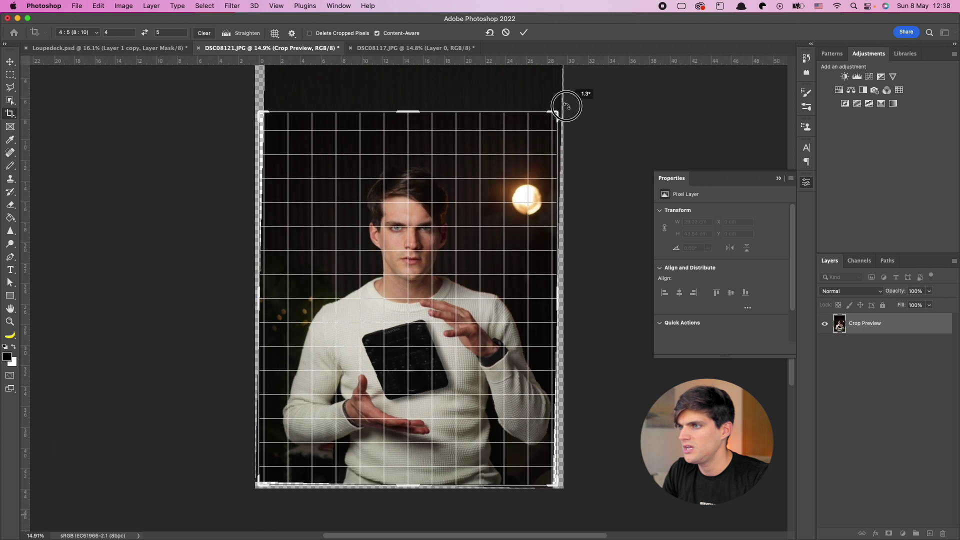
left_click_drag(567, 107, 567, 101)
left_click_drag(261, 113, 262, 115)
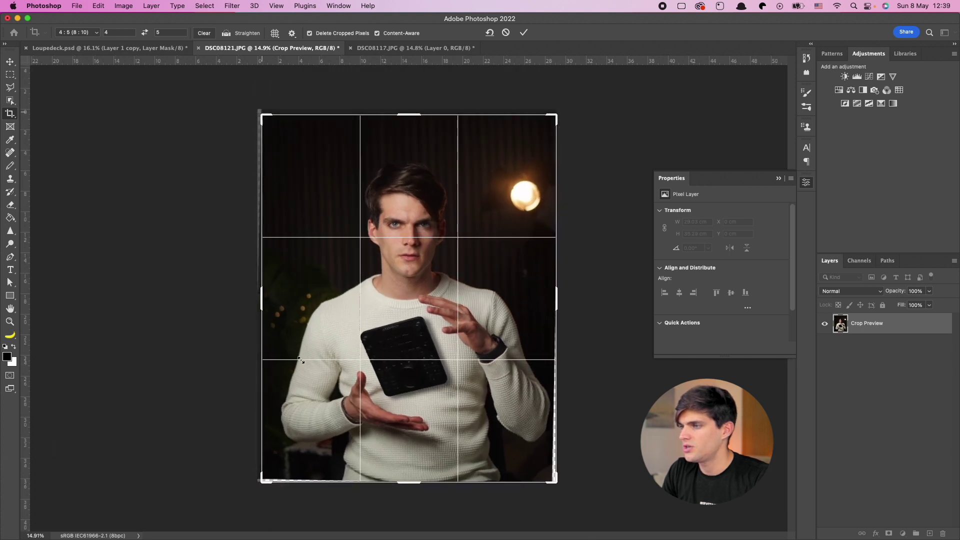
left_click_drag(274, 485, 268, 472)
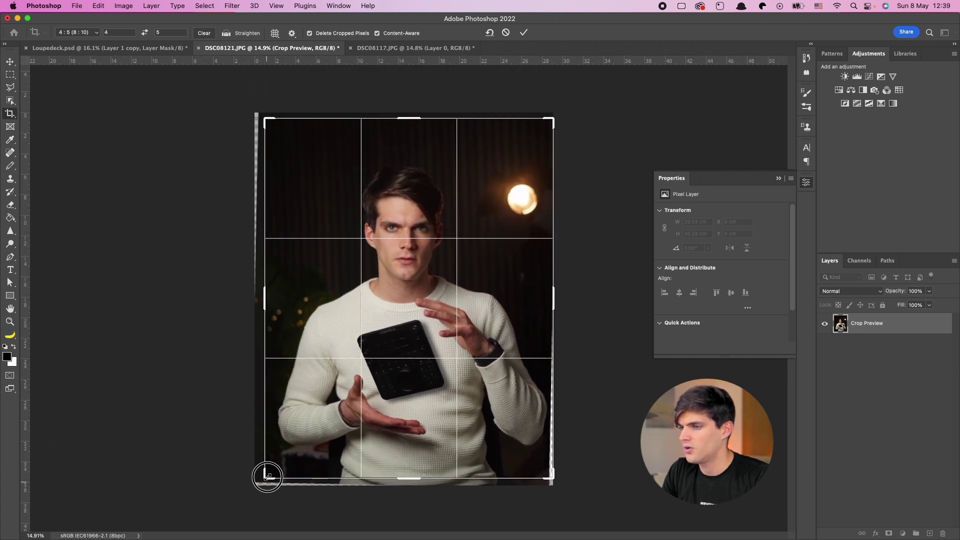
left_click_drag(546, 481, 545, 470)
key("Return")
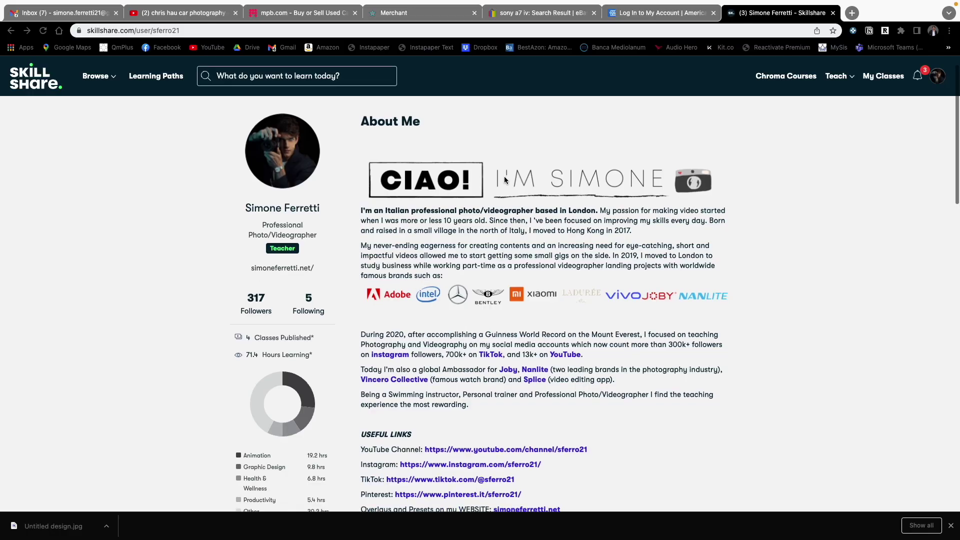
scroll(504, 176, "down", 2)
scroll(506, 173, "down", 2)
scroll(505, 173, "down", 2)
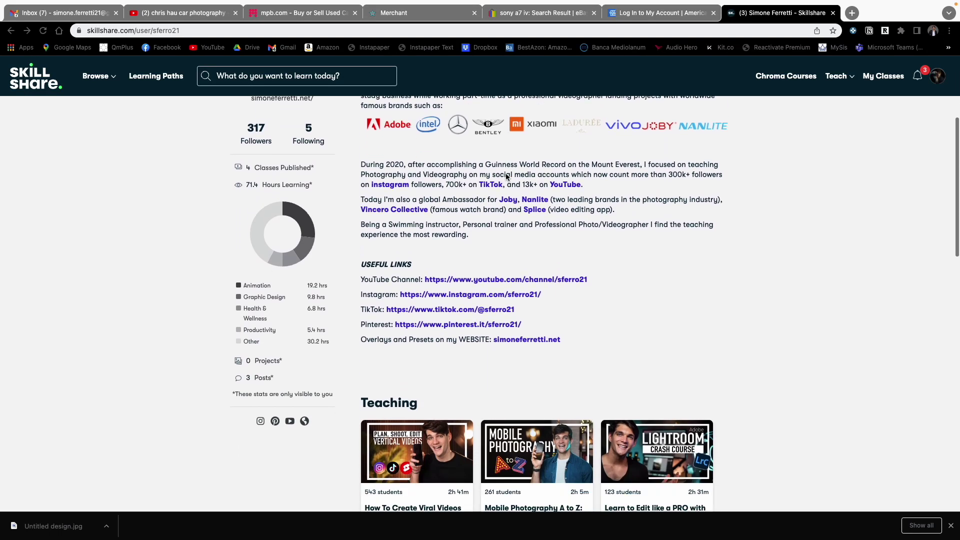
scroll(506, 177, "down", 1)
scroll(506, 177, "down", 1)
scroll(505, 177, "down", 1)
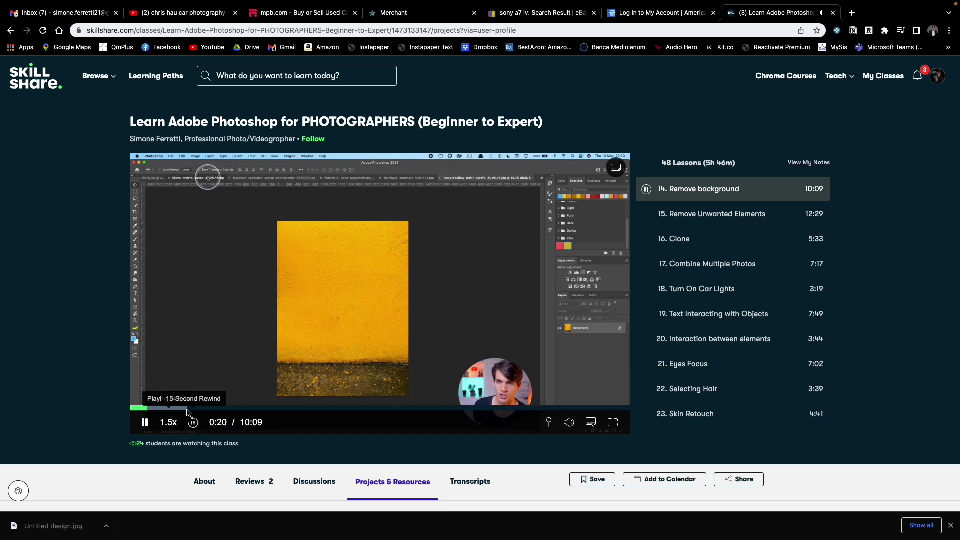
Step: Jump the Remove background lesson video to 1:05
left_click(187, 409)
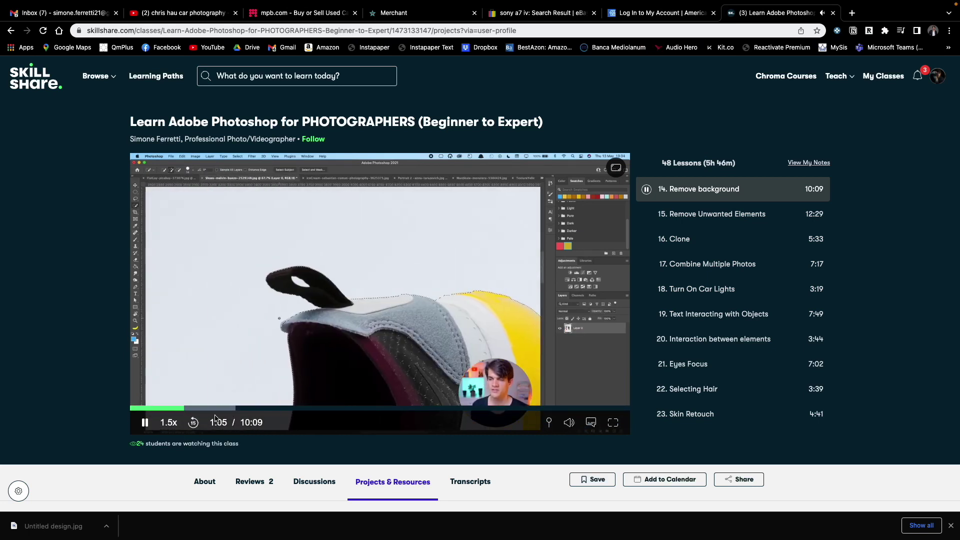